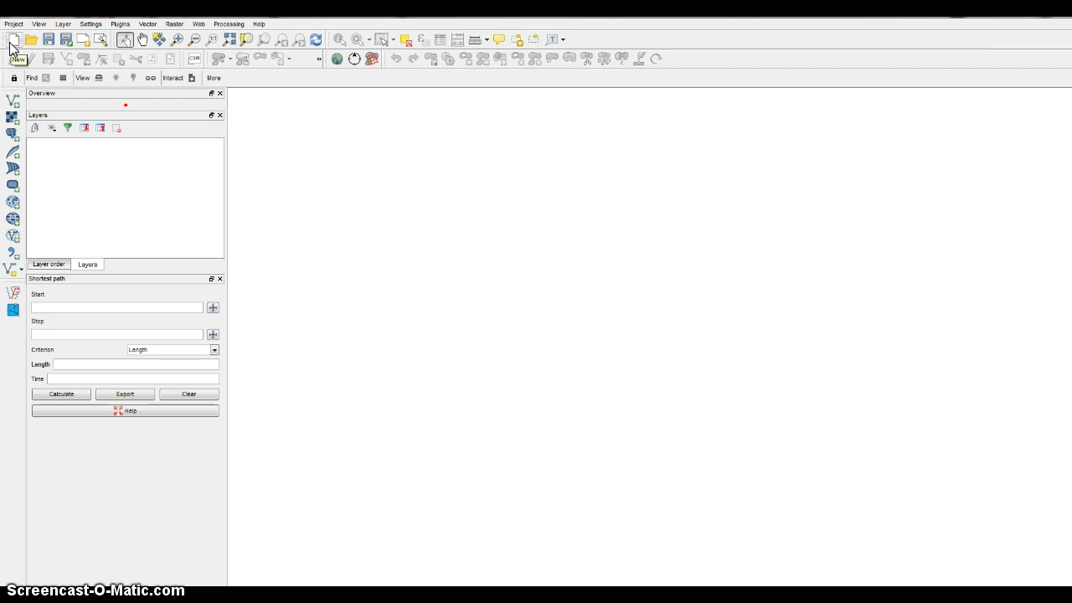
# Add the agricultural_field_2, Lake and Stream shapefiles from C:\QGIS\Exercise6 as vector layers.
pyautogui.click(12, 100)
pyautogui.click(576, 257)
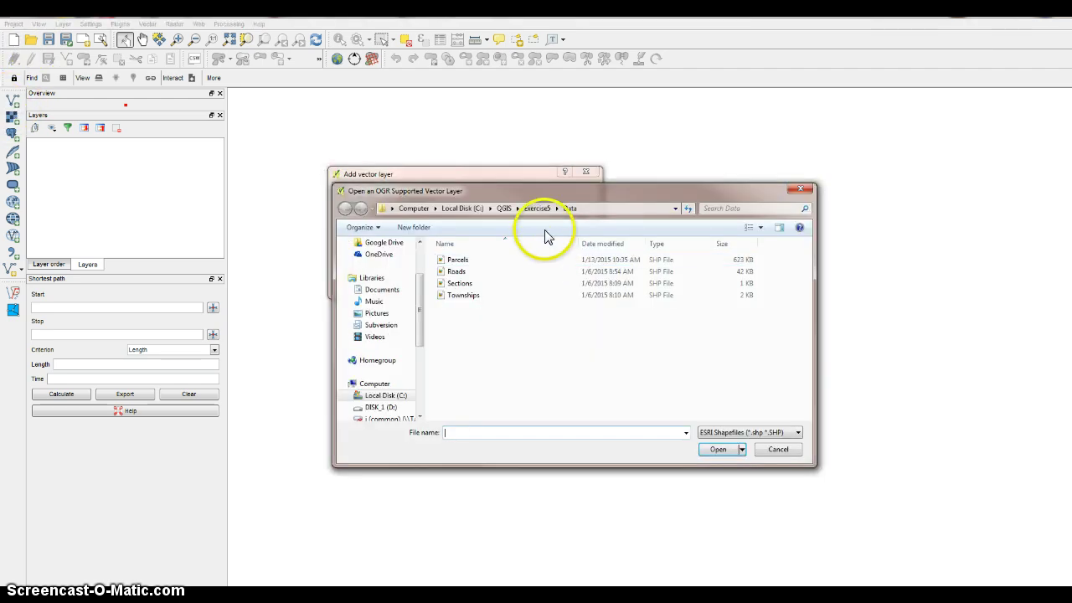
pyautogui.click(505, 208)
pyautogui.click(463, 321)
pyautogui.doubleClick(463, 322)
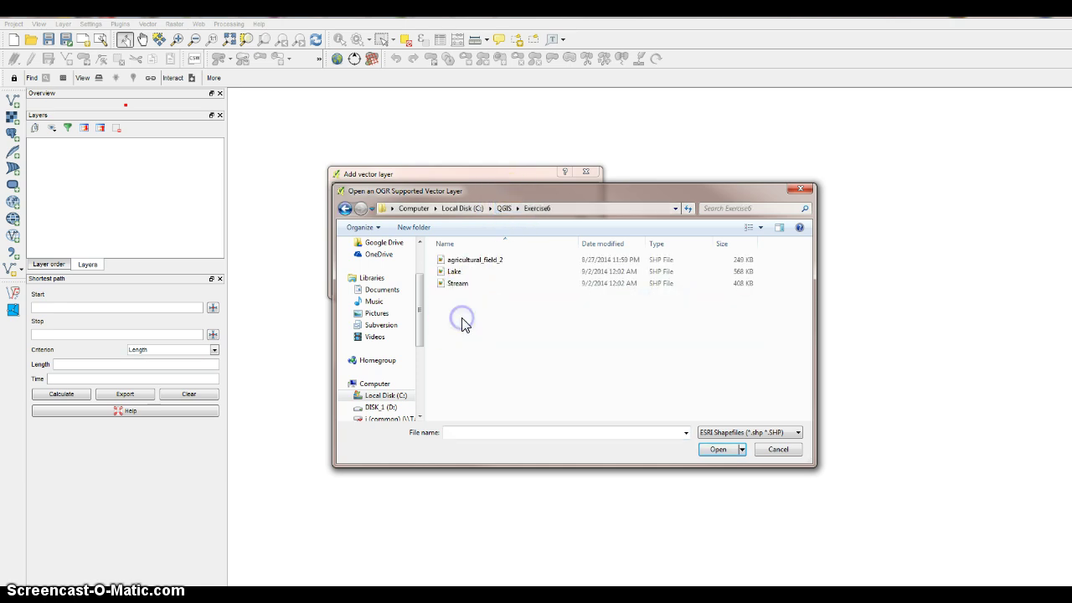
pyautogui.click(470, 261)
pyautogui.keyDown('ctrl'); pyautogui.click(466, 273); pyautogui.keyUp('ctrl')
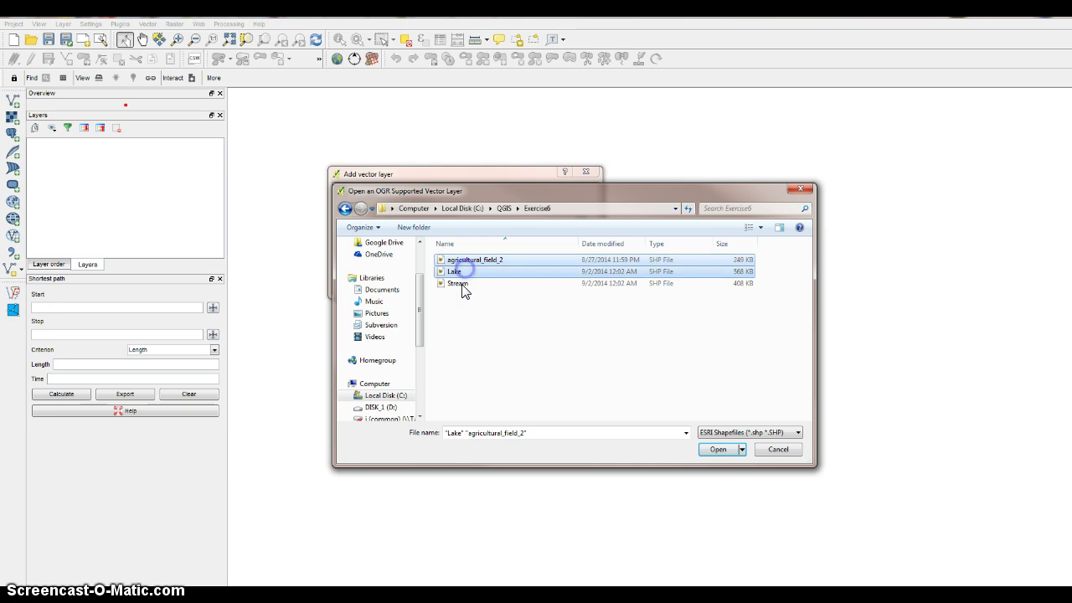
pyautogui.keyDown('ctrl'); pyautogui.click(459, 283); pyautogui.keyUp('ctrl')
pyautogui.click(718, 451)
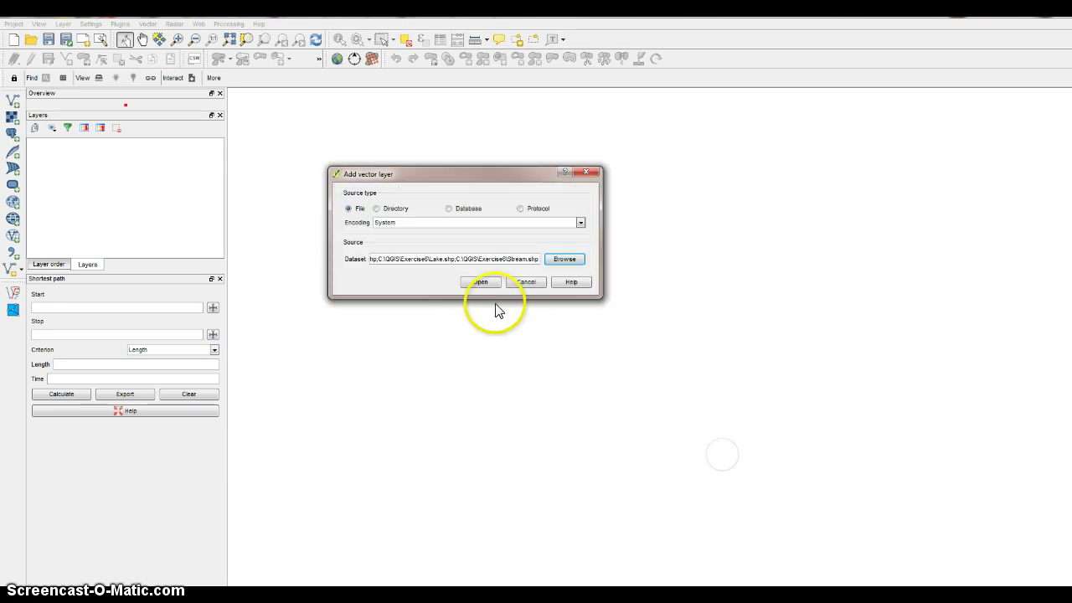
pyautogui.click(482, 282)
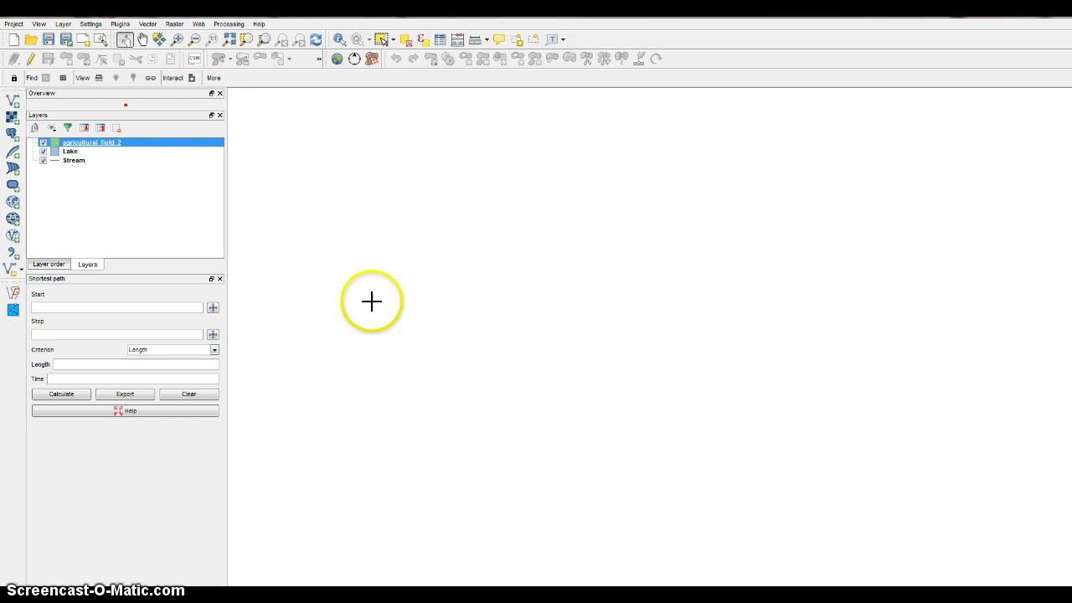
# Set the project CRS from agricultural_field_2 and assign that layer the CRS ETRS89 / UTM zone 32N (EPSG:25832).
pyautogui.rightClick(71, 144)
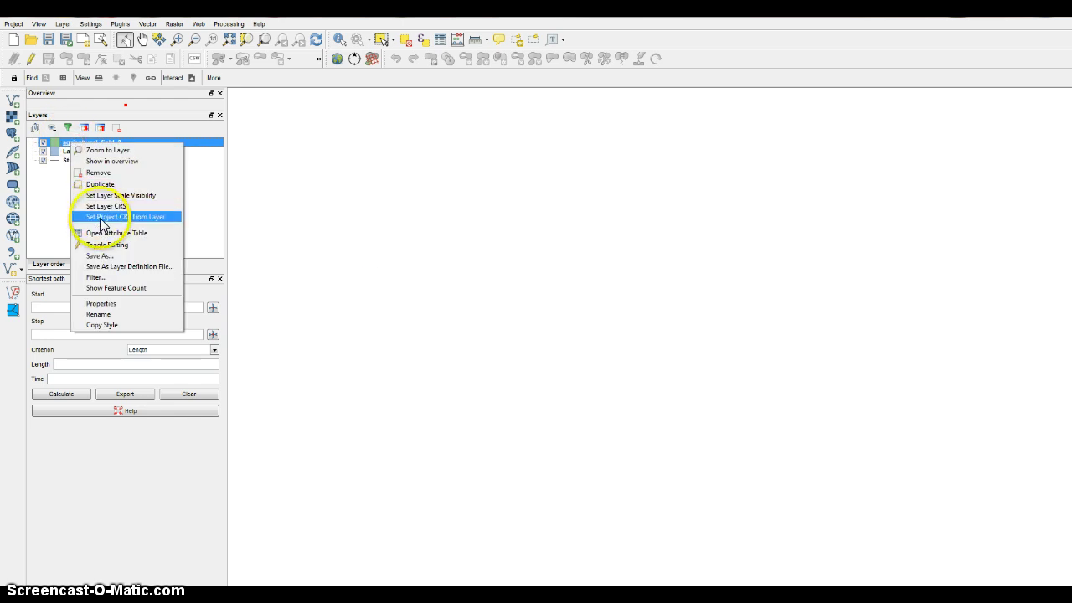
pyautogui.click(100, 218)
pyautogui.rightClick(87, 144)
pyautogui.click(127, 206)
pyautogui.click(550, 170)
pyautogui.write('25')
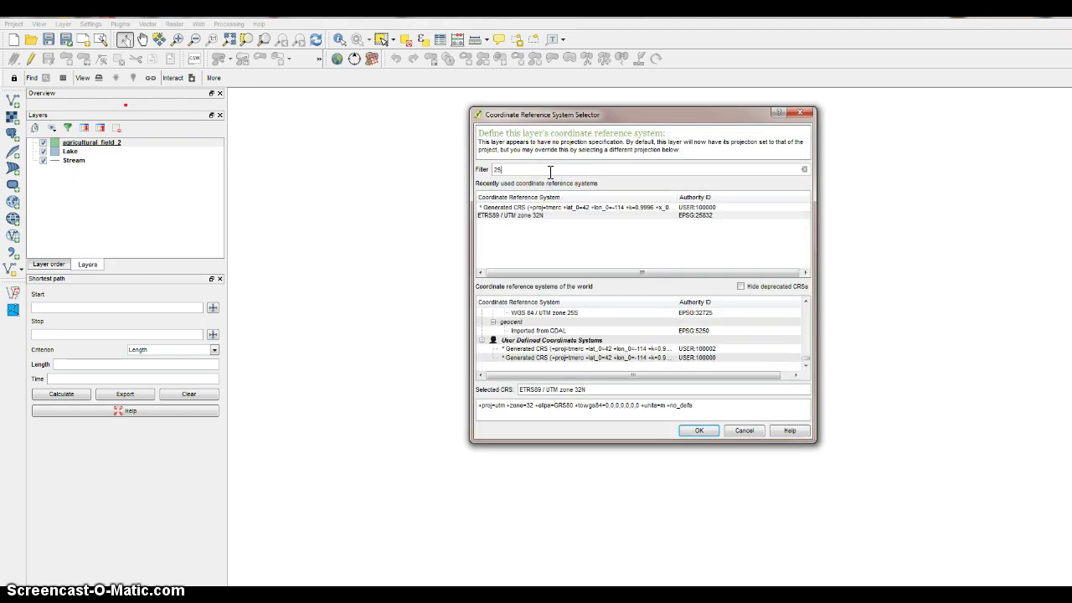
pyautogui.click(522, 215)
pyautogui.click(699, 431)
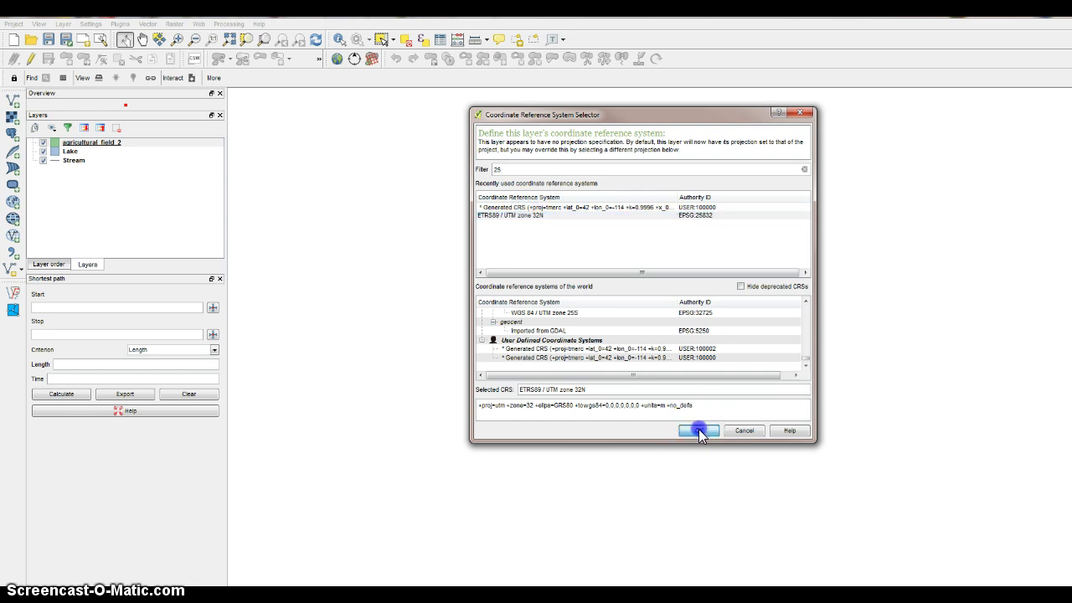
# Zoom the map to the extent of the agricultural_field_2 layer and select the Stream layer.
pyautogui.rightClick(123, 143)
pyautogui.click(139, 151)
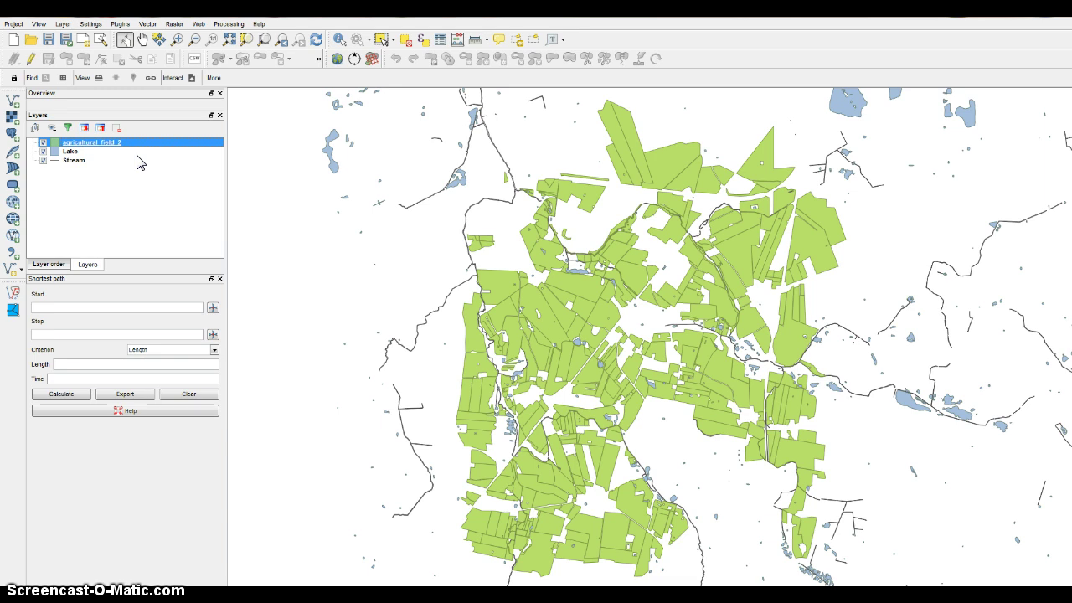
pyautogui.click(137, 161)
pyautogui.click(72, 160)
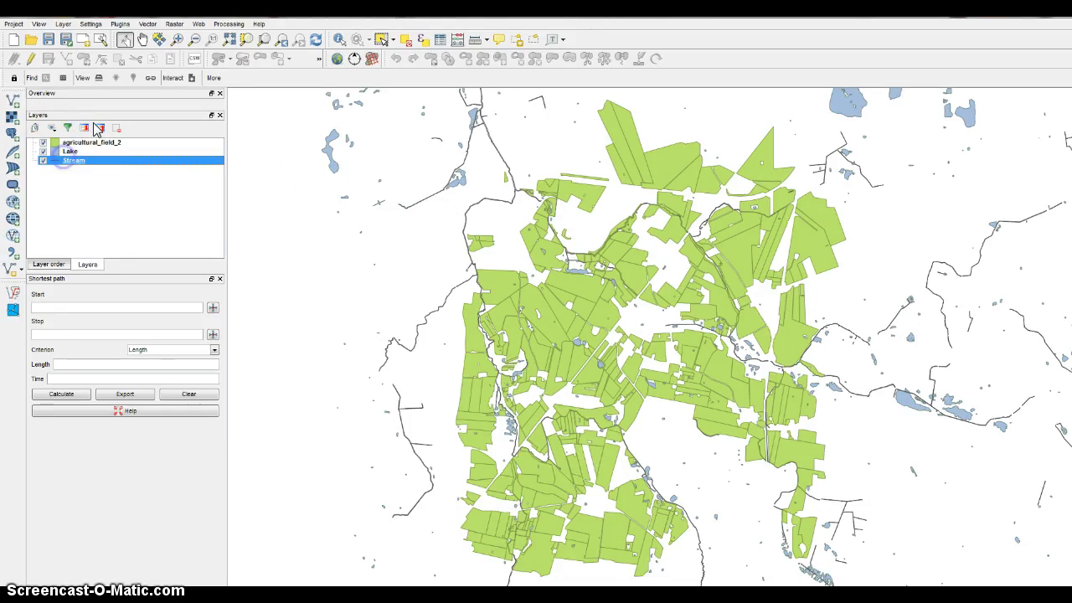
# Show the Processing Toolbox and expand the SAGA geoalgorithms group.
pyautogui.click(201, 25)
pyautogui.moveTo(226, 25)
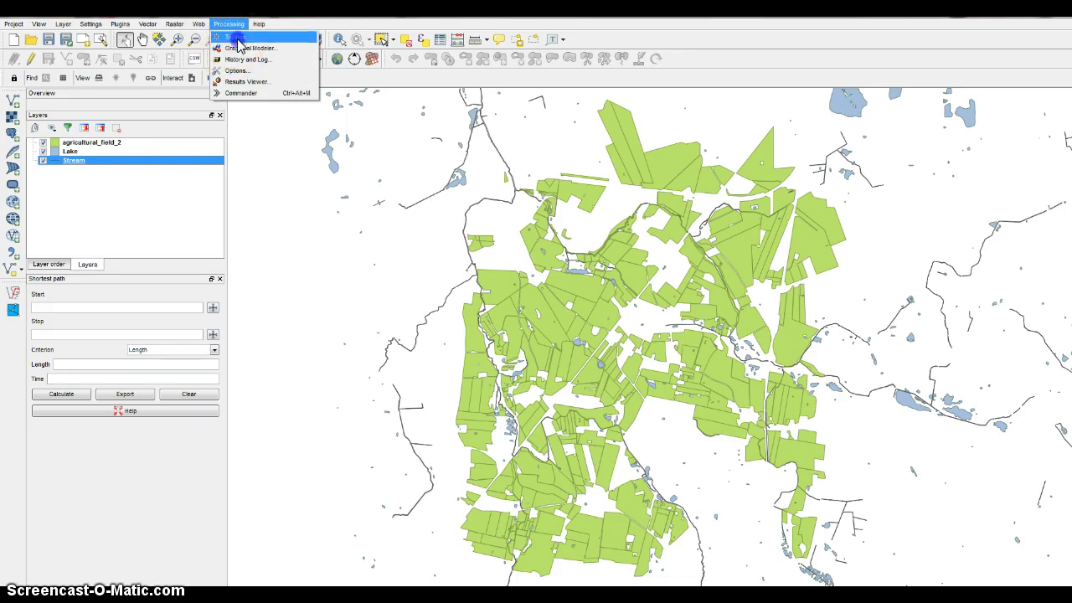
pyautogui.click(233, 37)
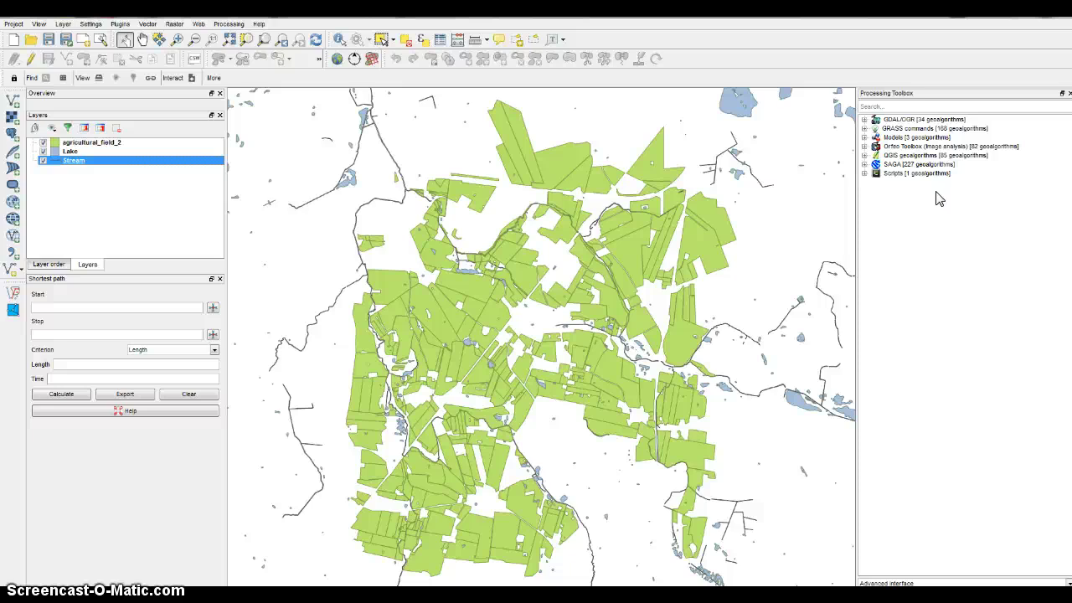
pyautogui.doubleClick(931, 165)
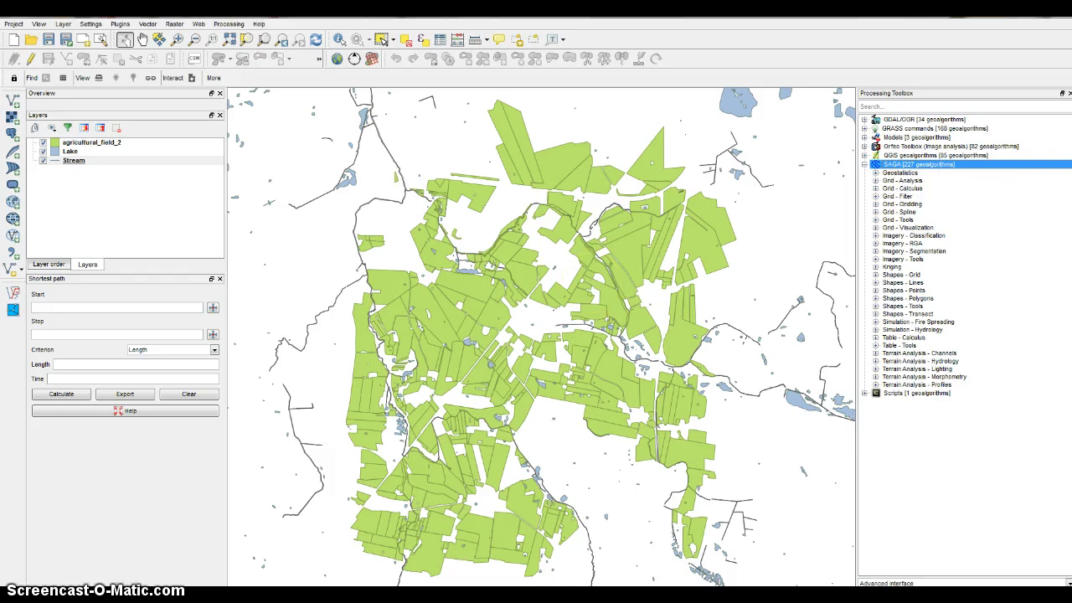
# Search the Processing Toolbox for "Buffer" and open the QGIS Fixed distance buffer tool.
pyautogui.click(887, 107)
pyautogui.write('Buffer')
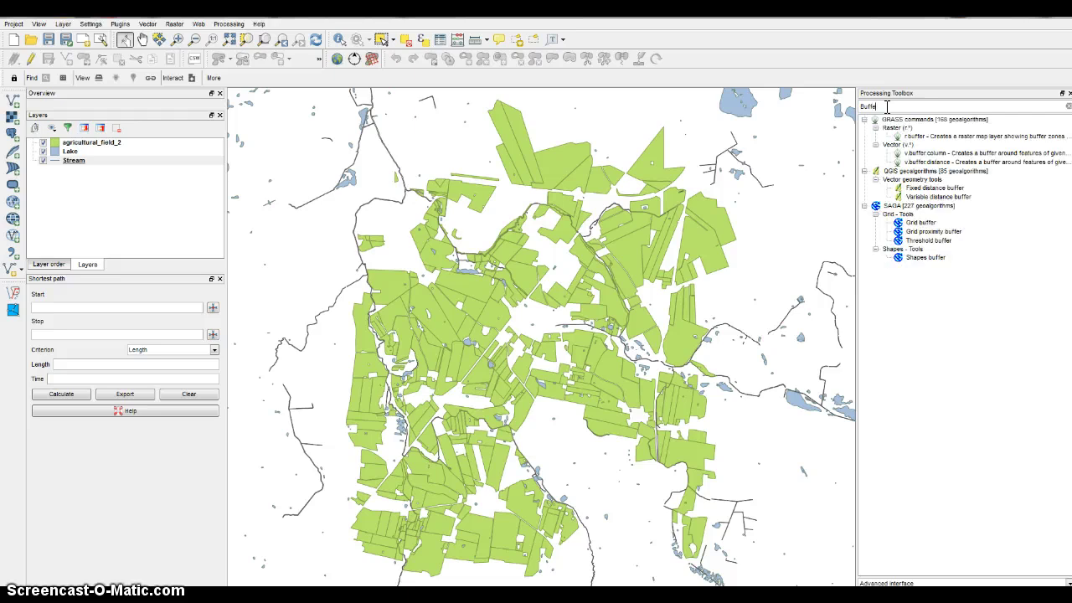
pyautogui.click(939, 258)
pyautogui.click(903, 188)
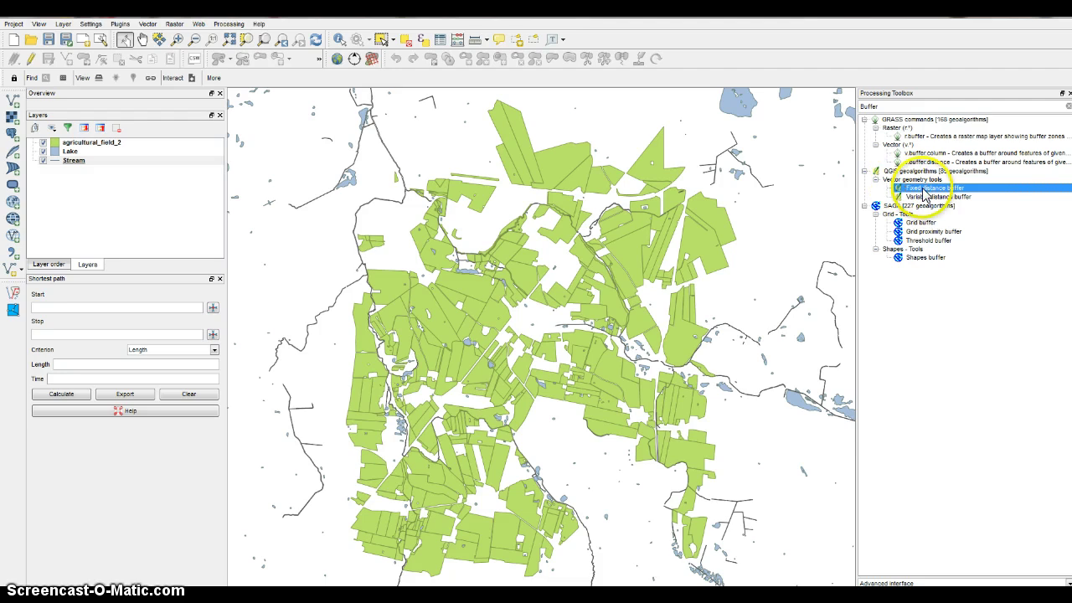
pyautogui.doubleClick(925, 188)
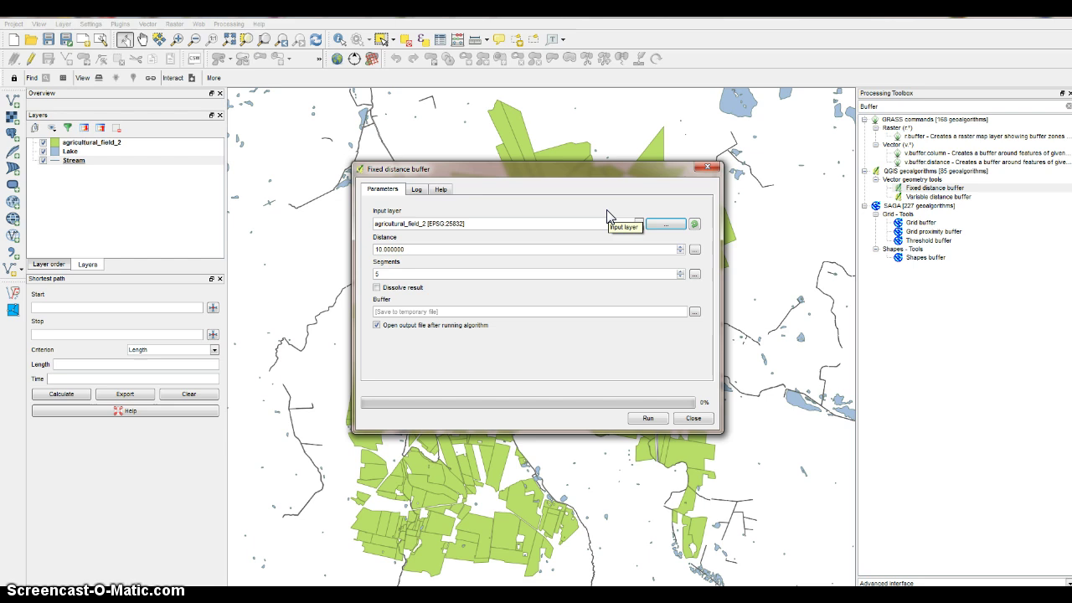
# Choose Lake as the input layer of the fixed distance buffer and enable dissolving the result.
pyautogui.click(639, 224)
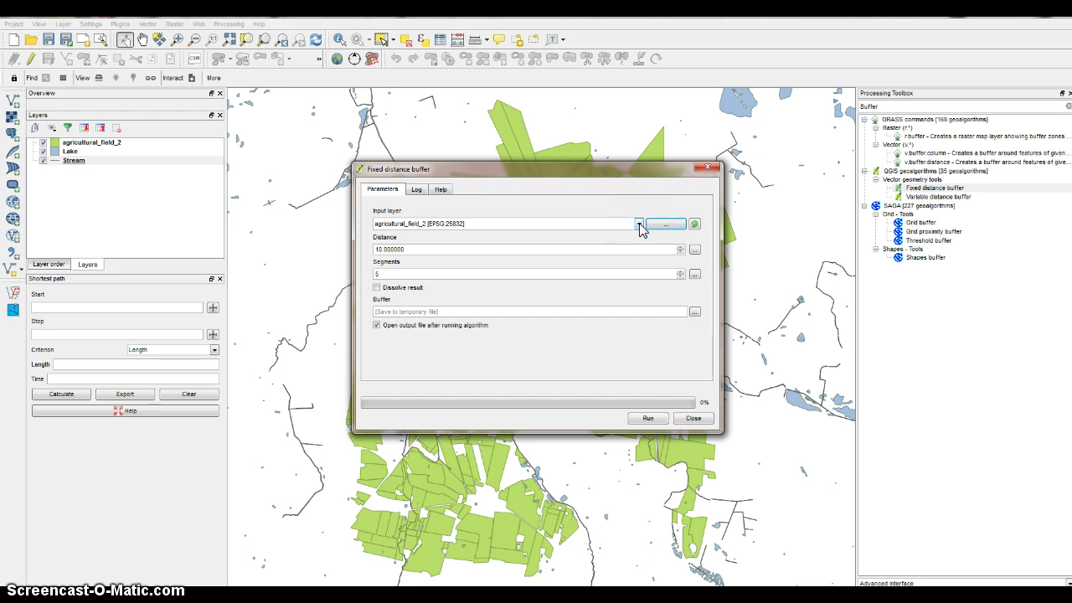
pyautogui.click(639, 224)
pyautogui.click(430, 243)
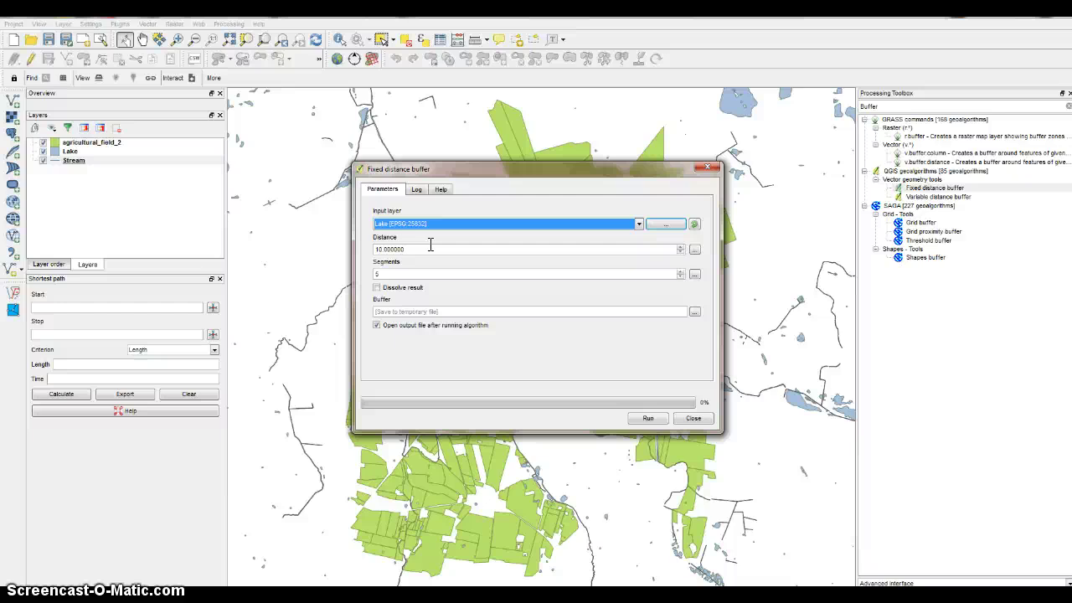
pyautogui.click(430, 244)
pyautogui.click(422, 272)
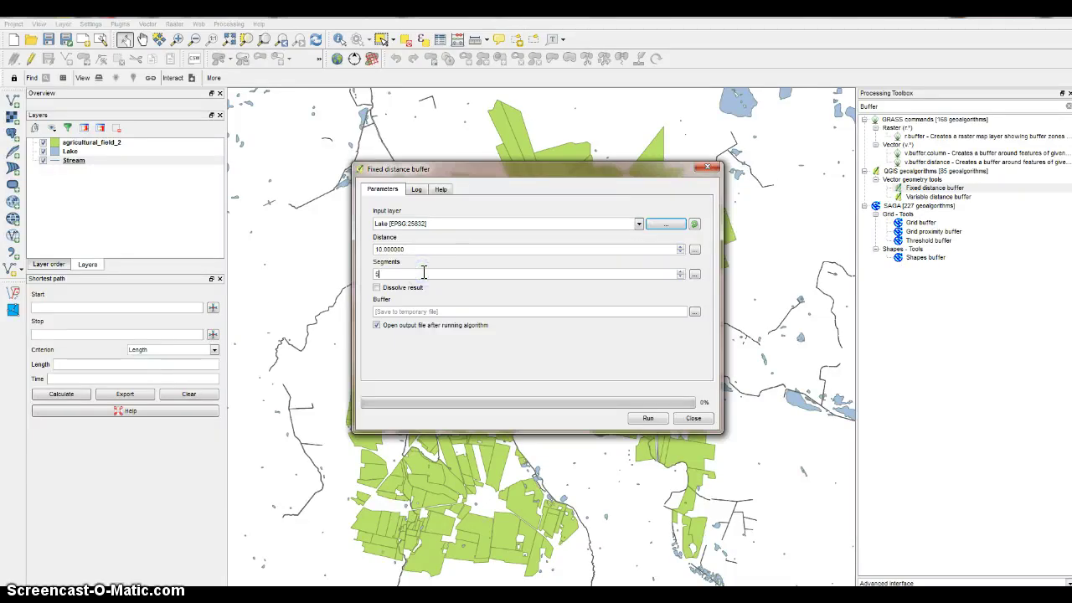
pyautogui.click(395, 287)
# Set the buffer output to a shapefile named Lake Buffer in C:\QGIS\Exercise6.
pyautogui.click(694, 311)
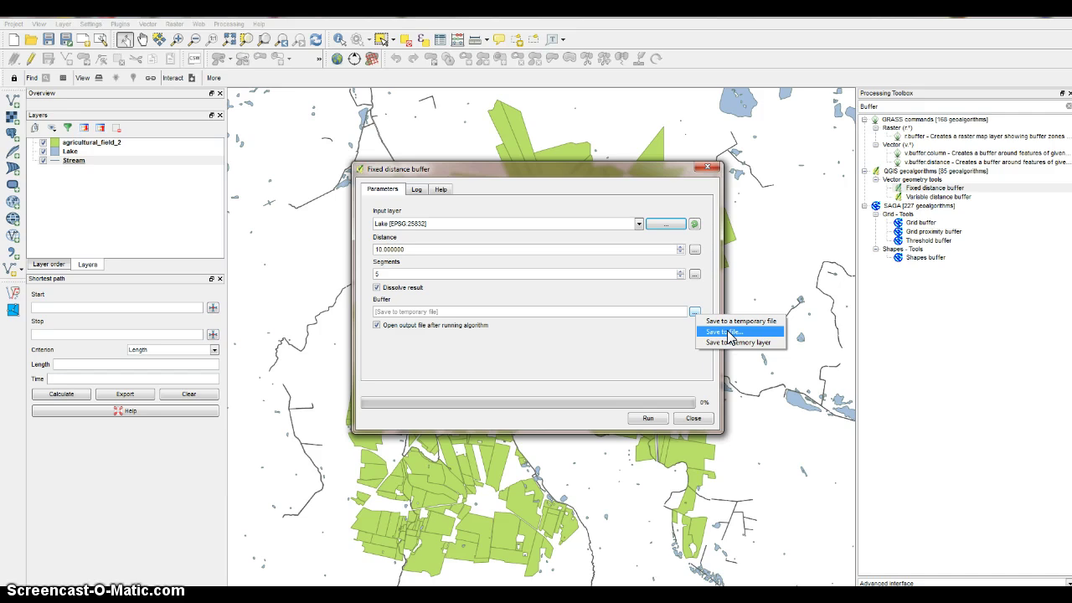
pyautogui.click(725, 332)
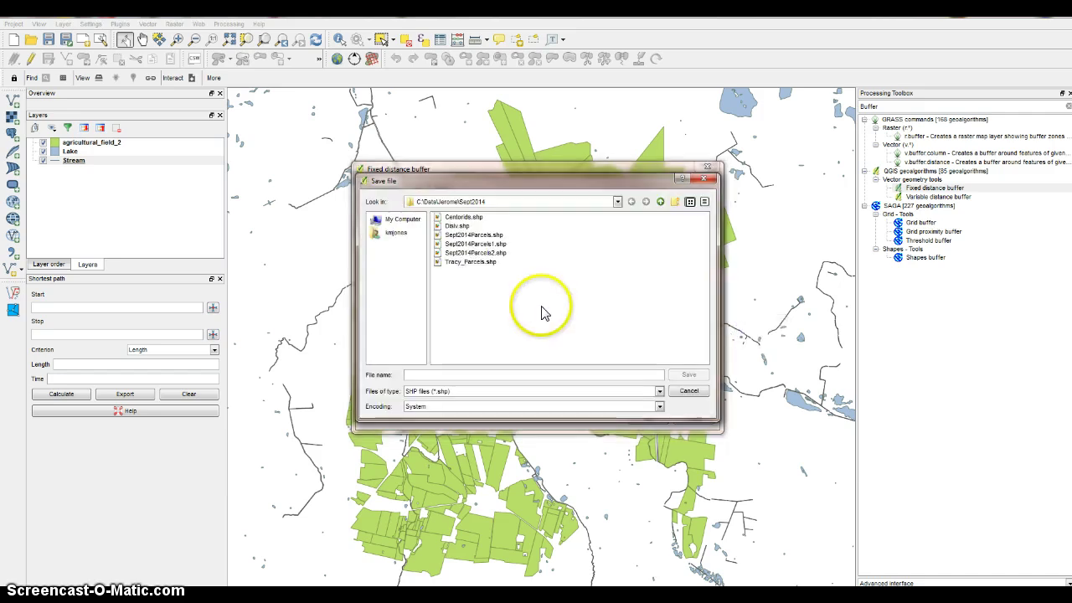
pyautogui.click(618, 202)
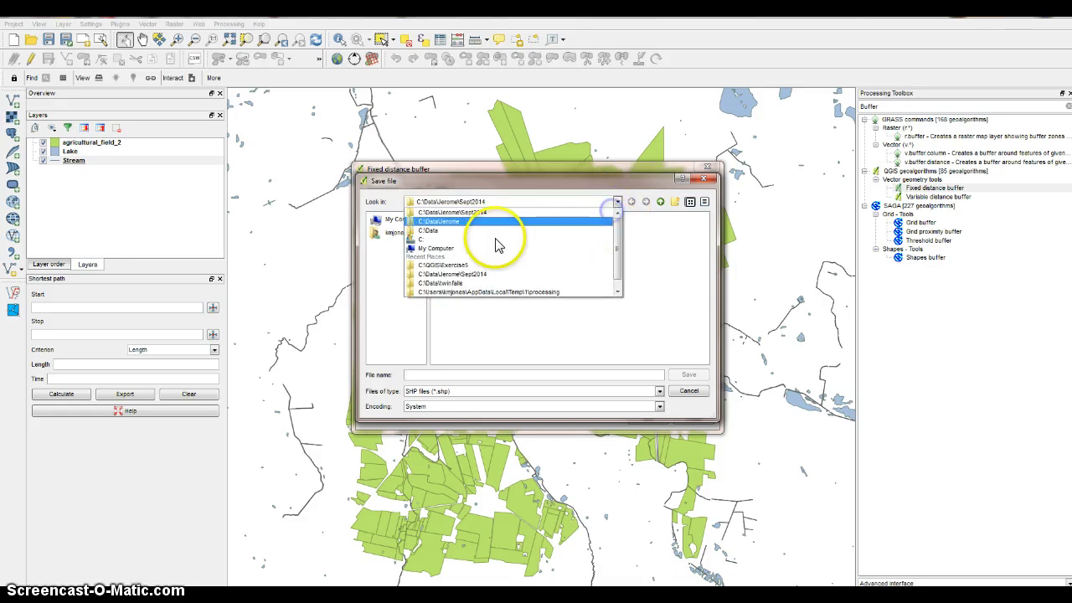
pyautogui.click(446, 240)
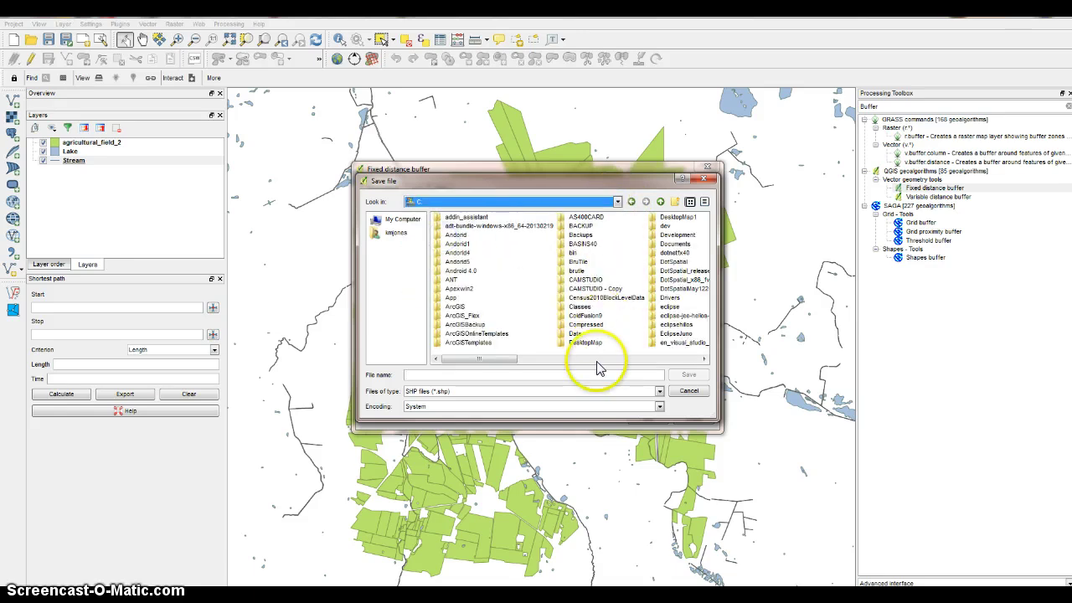
pyautogui.click(598, 358)
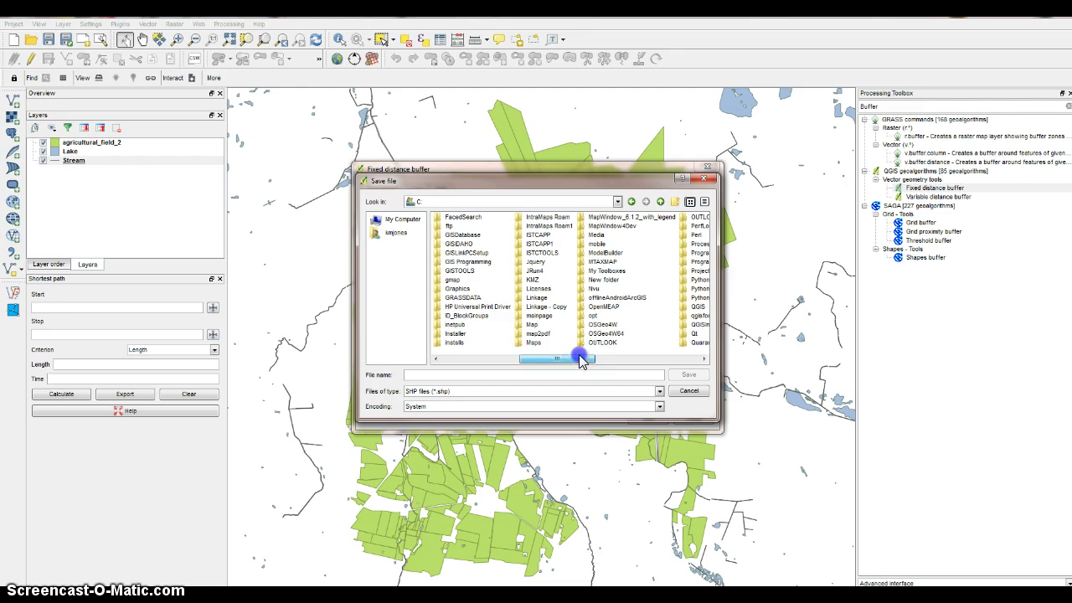
pyautogui.moveTo(540, 358); pyautogui.dragTo(617, 356)
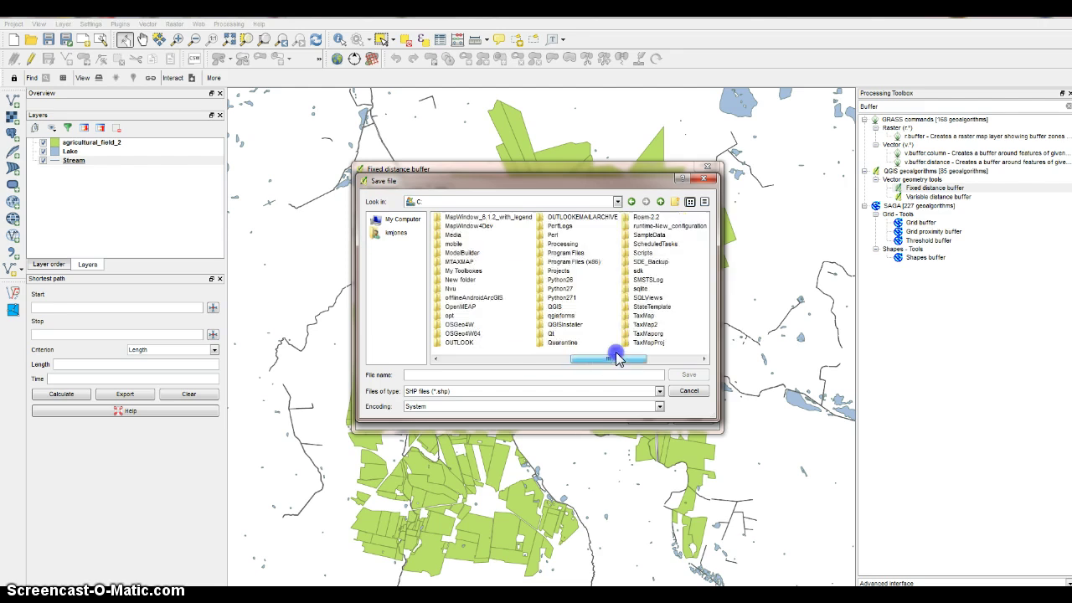
pyautogui.doubleClick(559, 308)
pyautogui.doubleClick(456, 262)
pyautogui.click(452, 276)
pyautogui.click(478, 374)
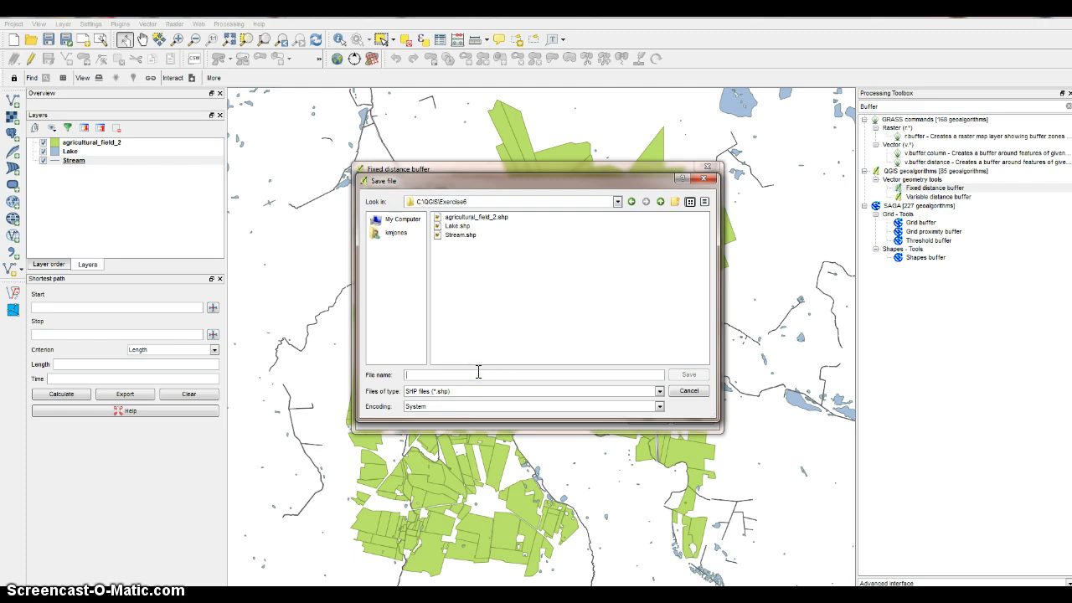
pyautogui.write('Lake B')
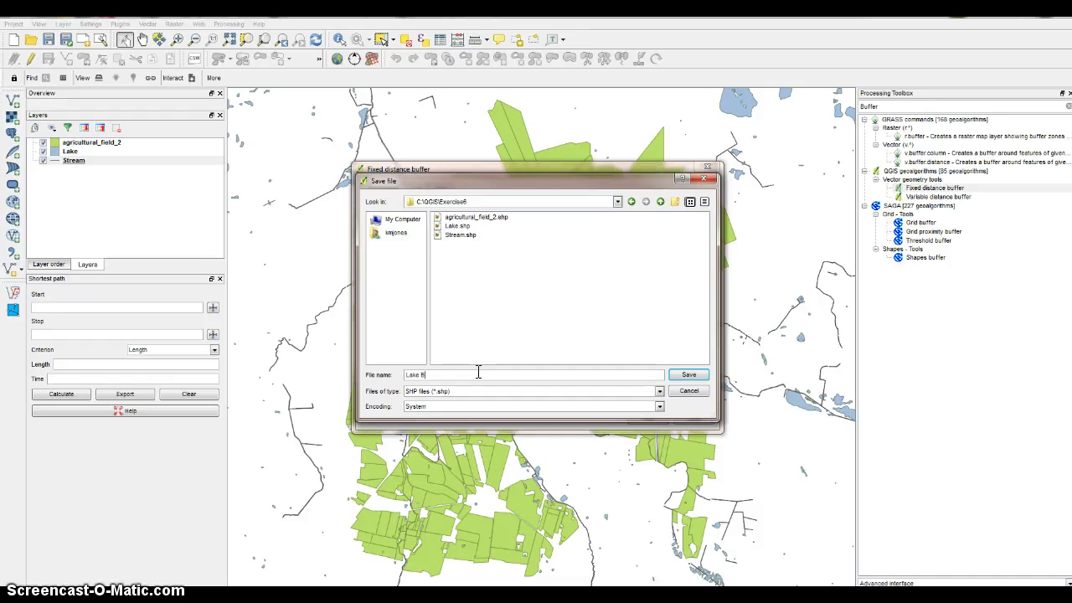
pyautogui.write('uff')
pyautogui.press('Return')
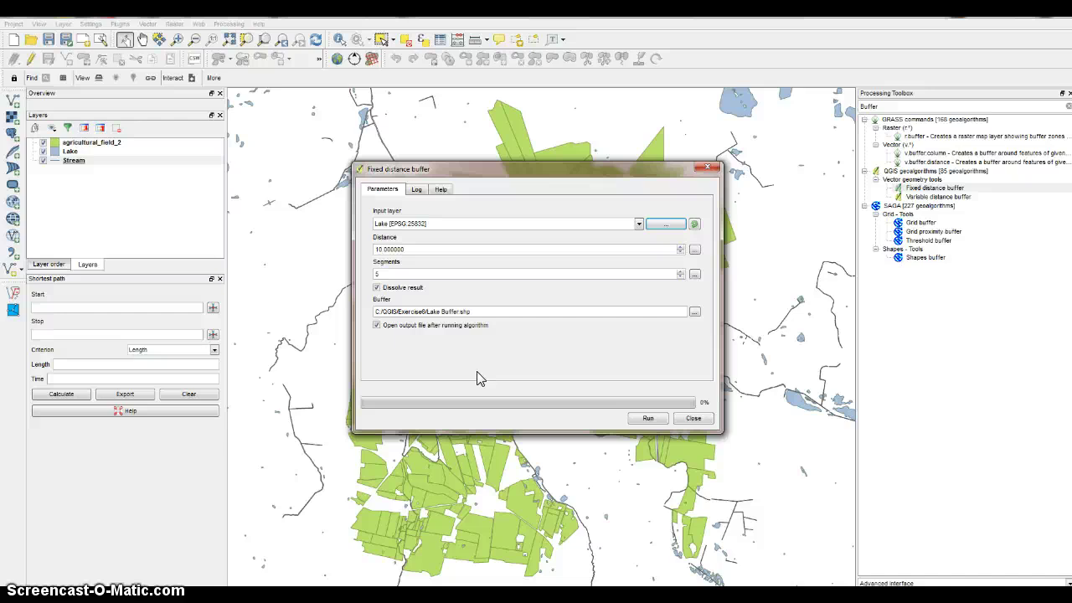
# Review the buffer tool's log and help, and run the fixed distance buffer on the Lake layer.
pyautogui.click(413, 190)
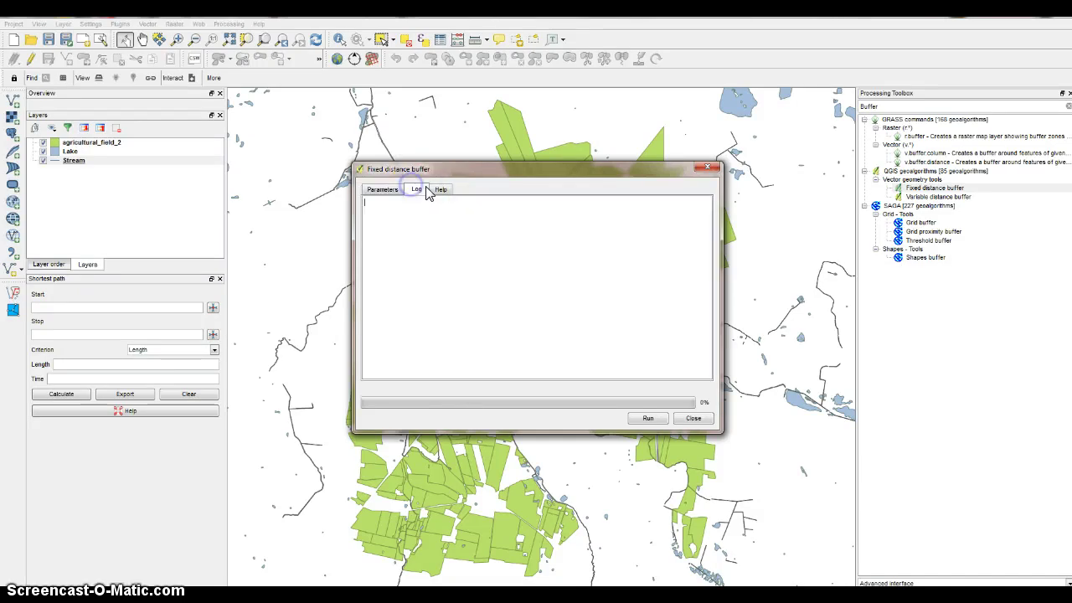
pyautogui.click(441, 190)
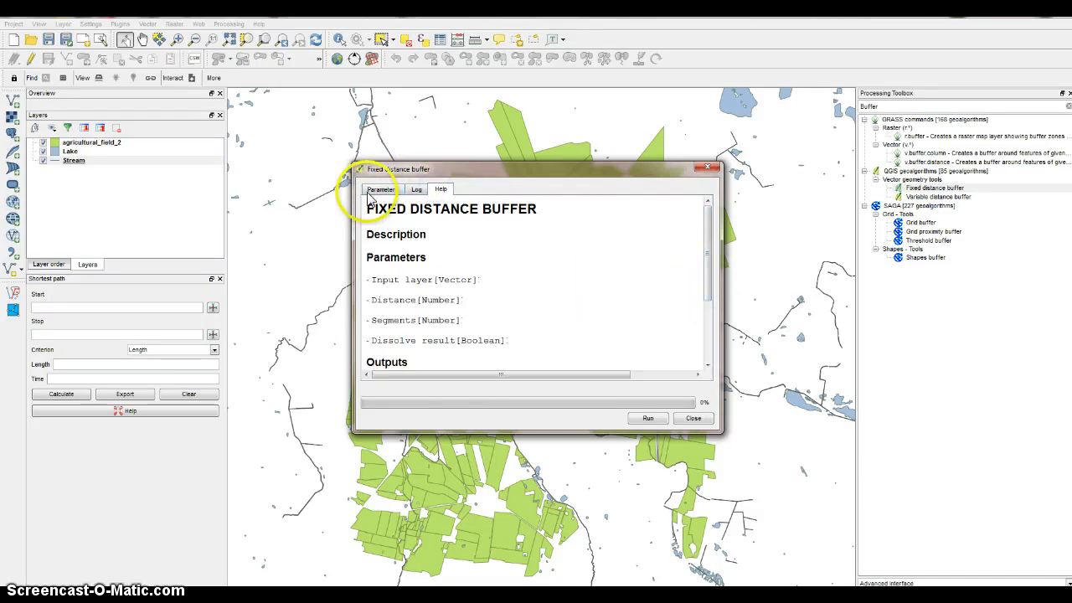
pyautogui.click(381, 189)
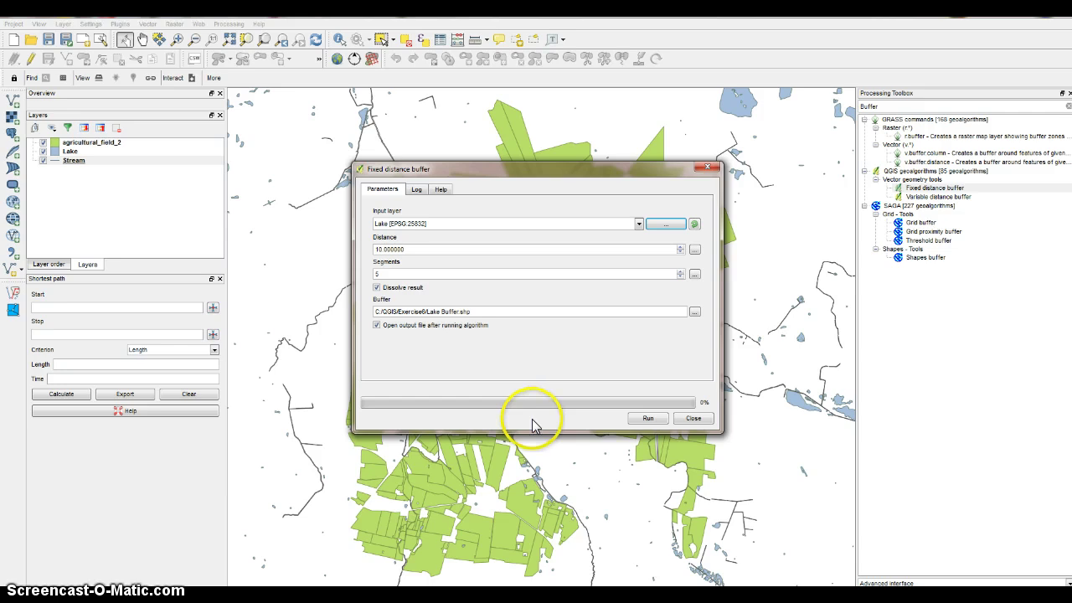
pyautogui.click(649, 420)
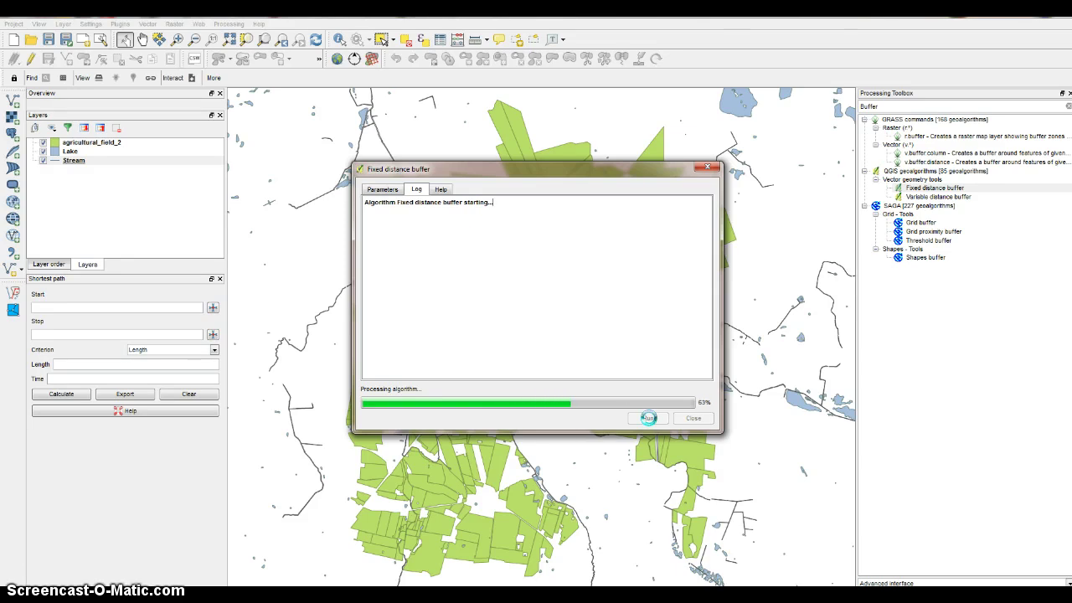
pyautogui.click(749, 409)
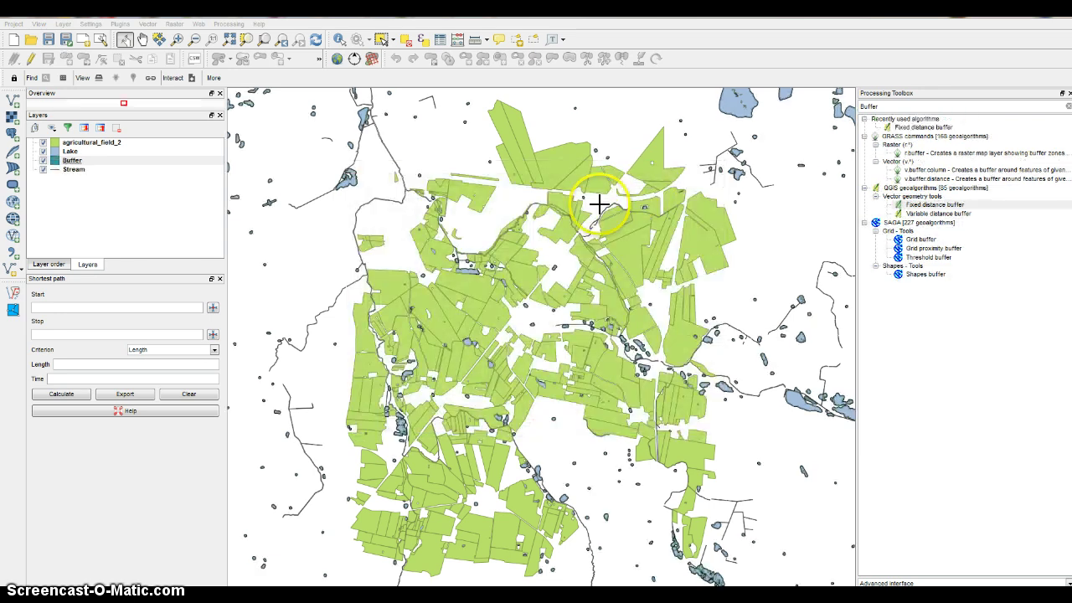
# Toggle the new Buffer layer's visibility to inspect the lake buffers, and keep that layer selected.
pyautogui.click(104, 163)
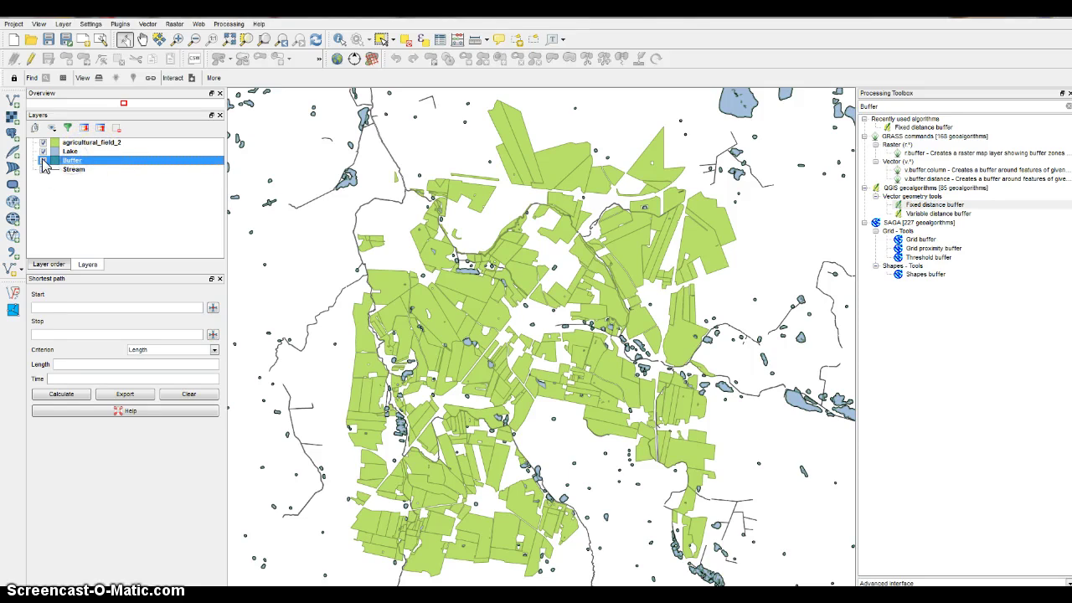
pyautogui.click(42, 160)
pyautogui.click(69, 162)
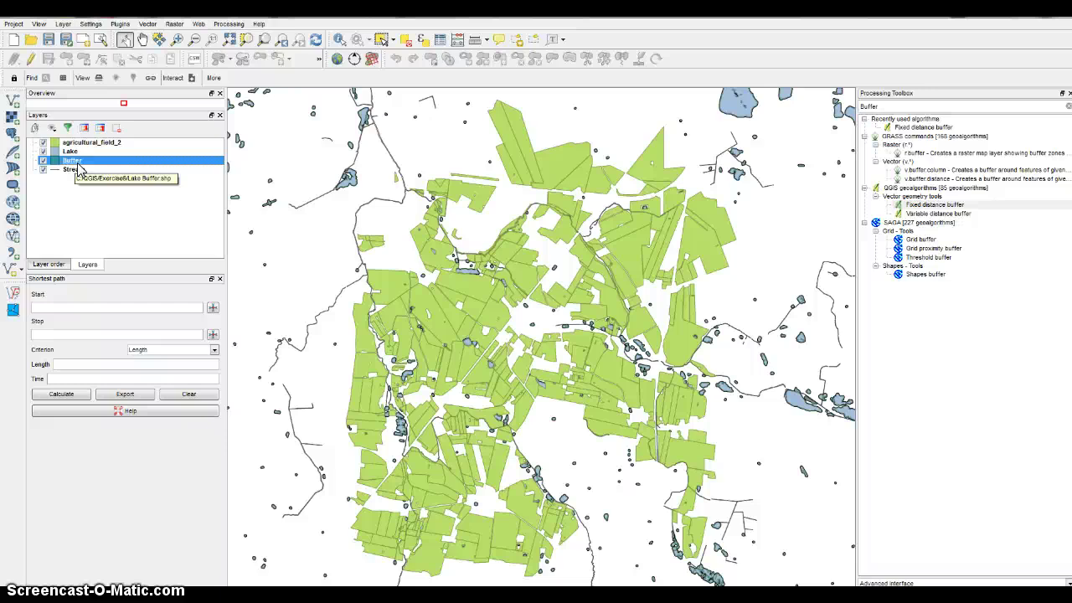
pyautogui.doubleClick(902, 105)
pyautogui.write('merge')
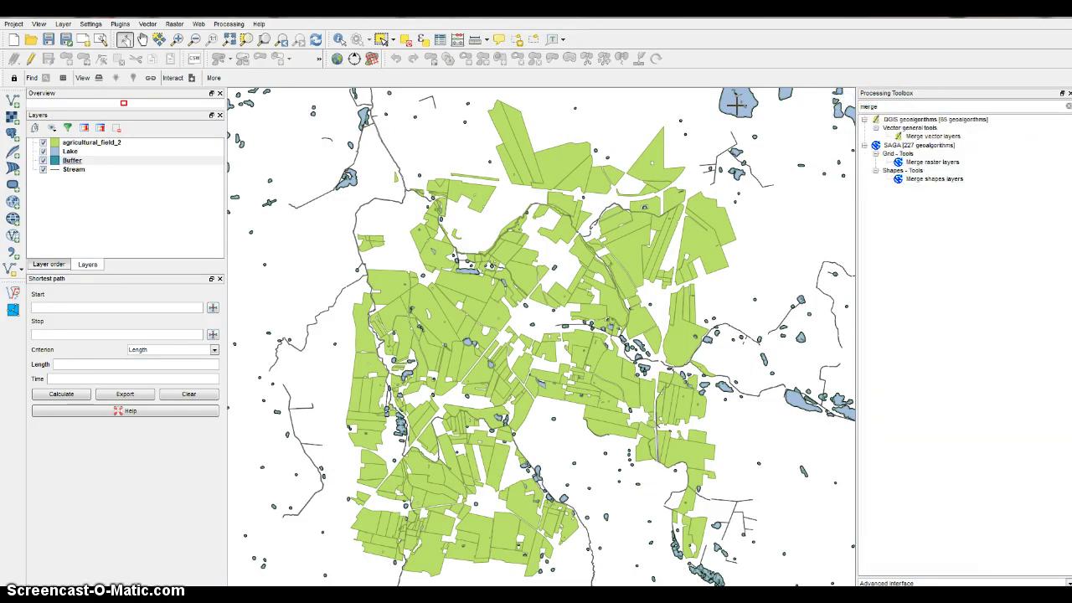
pyautogui.click(929, 181)
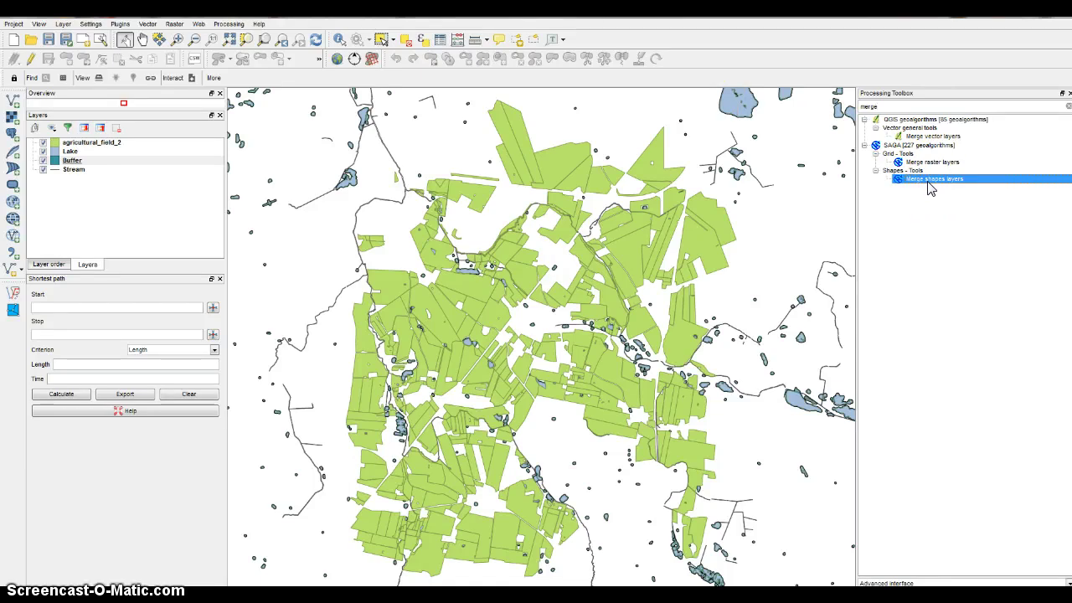
pyautogui.doubleClick(929, 181)
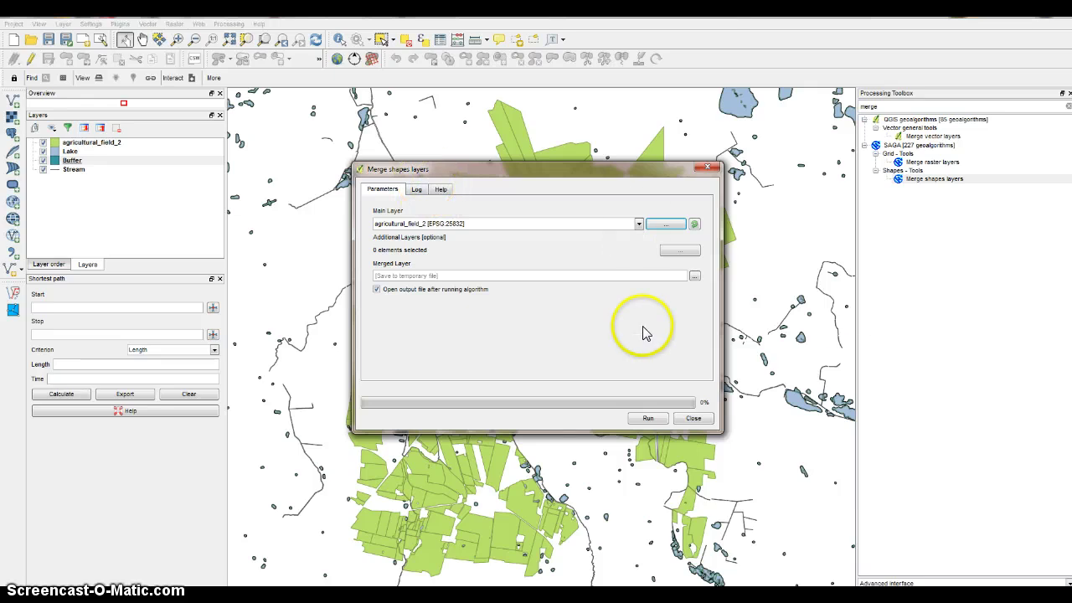
pyautogui.click(640, 224)
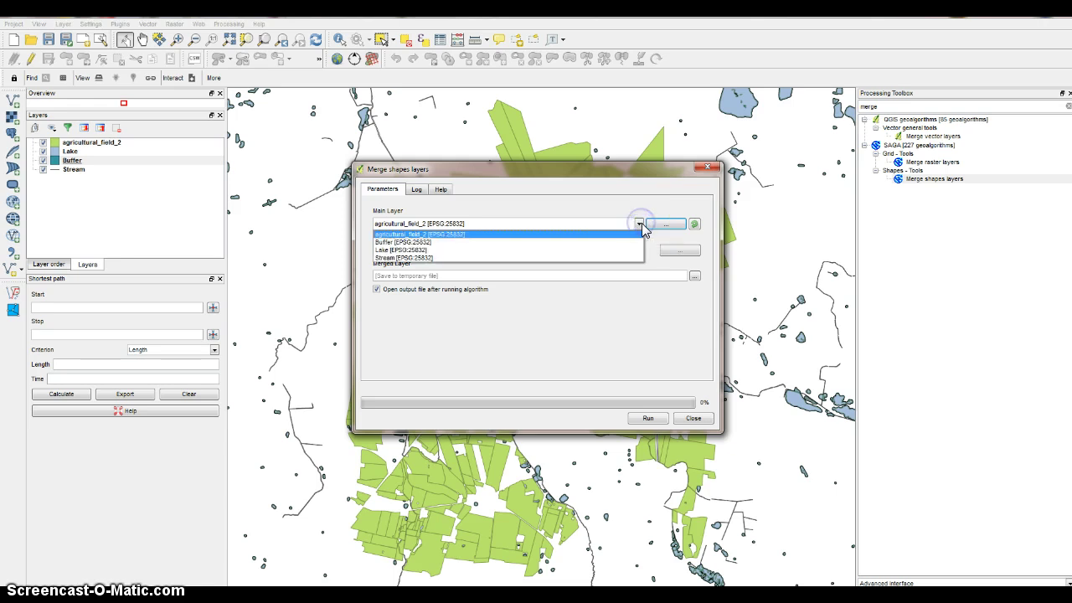
pyautogui.click(466, 242)
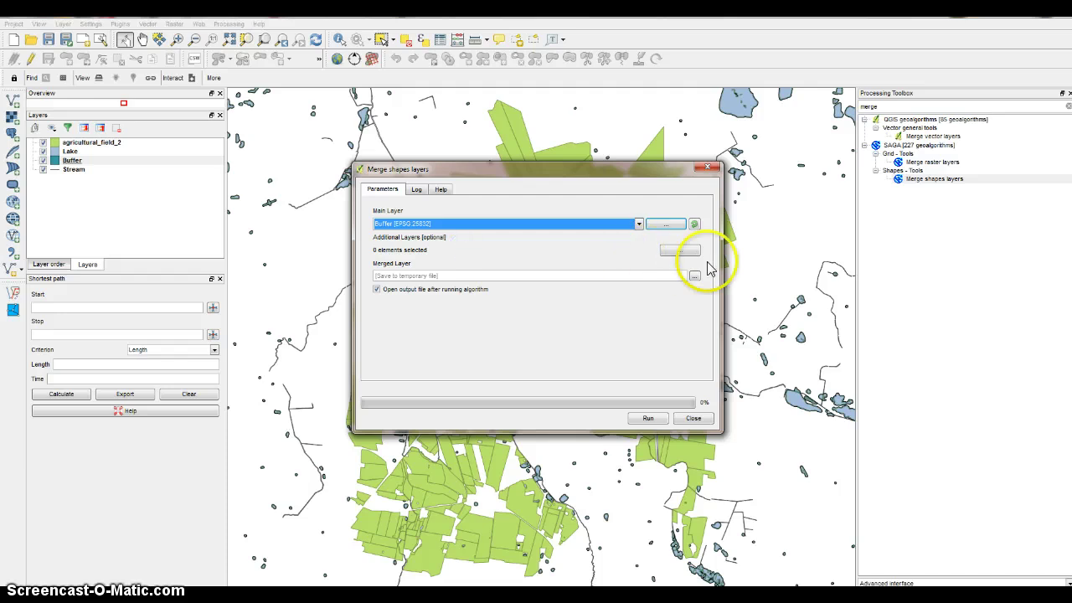
pyautogui.click(678, 251)
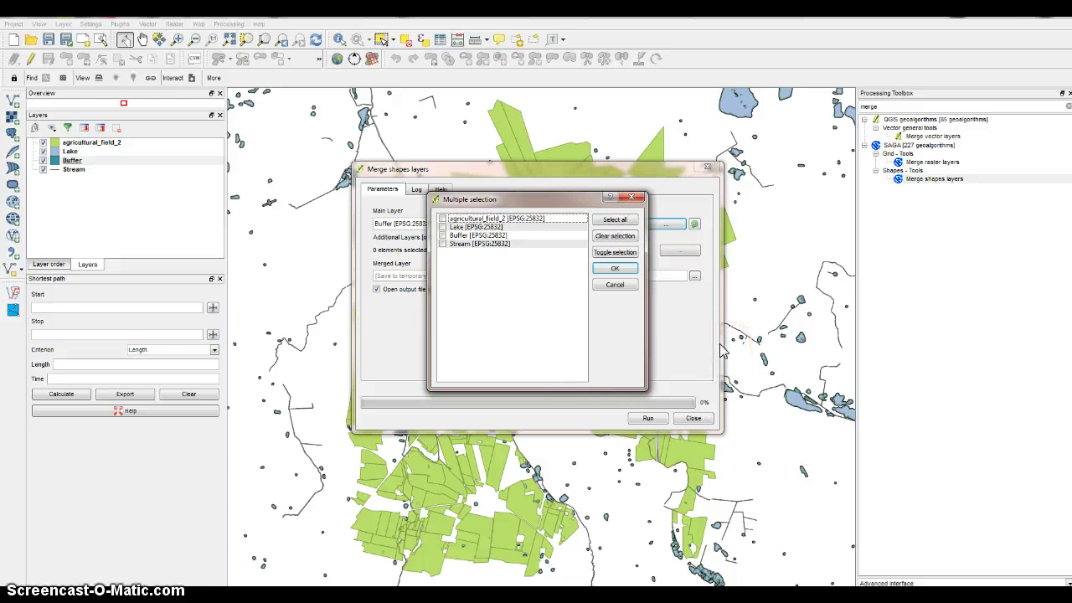
pyautogui.click(615, 268)
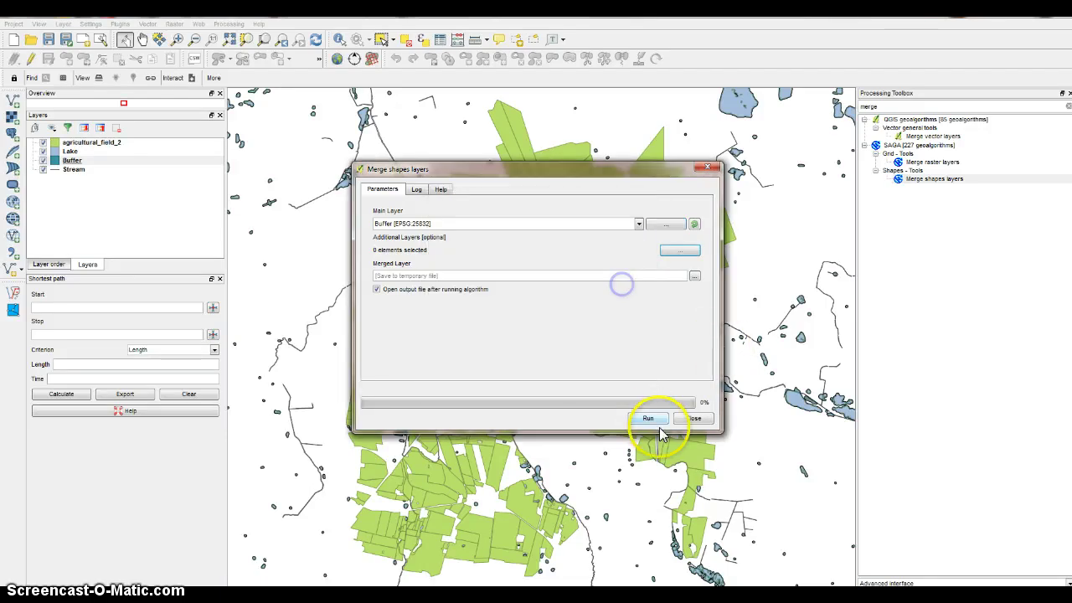
pyautogui.click(695, 421)
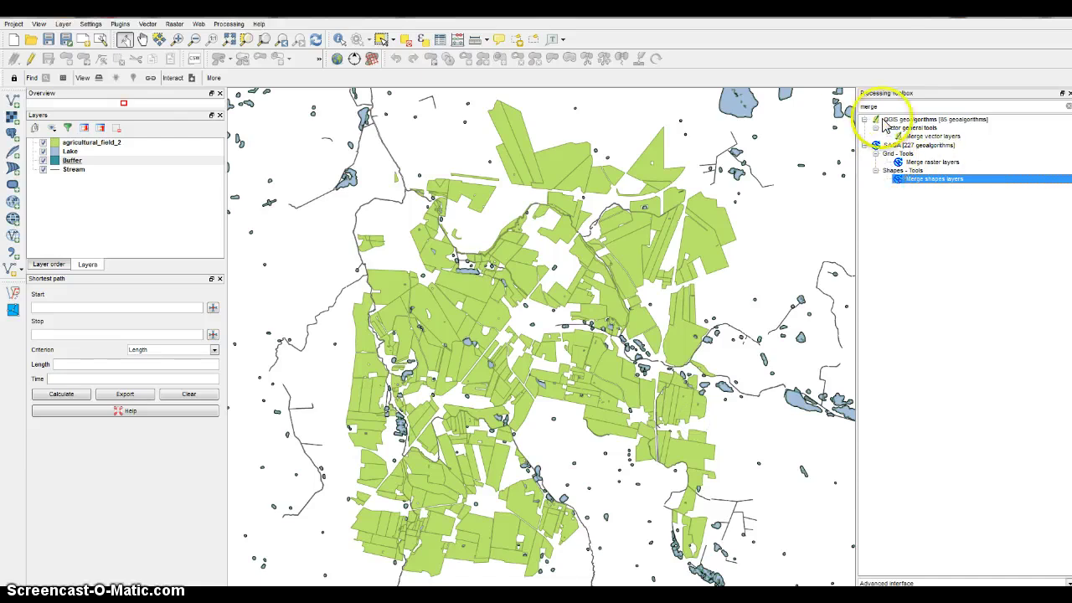
# Find the Fixed distance buffer tool in the Processing Toolbox and choose Stream as its input layer.
pyautogui.click(824, 106)
pyautogui.hotkey('ctrl', 'a')
pyautogui.write('buf')
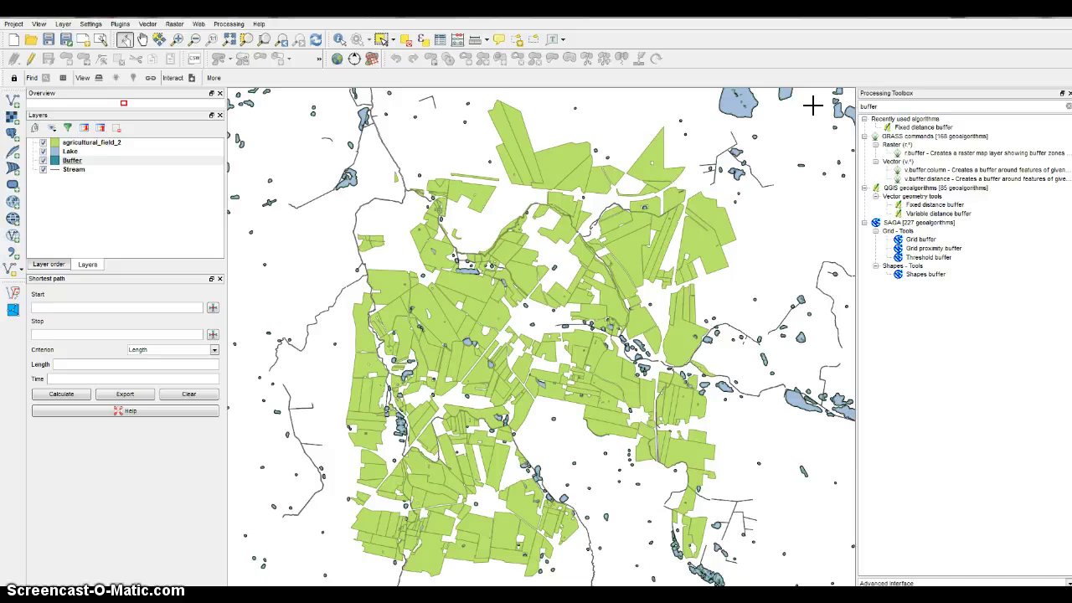
pyautogui.doubleClick(926, 206)
pyautogui.click(637, 224)
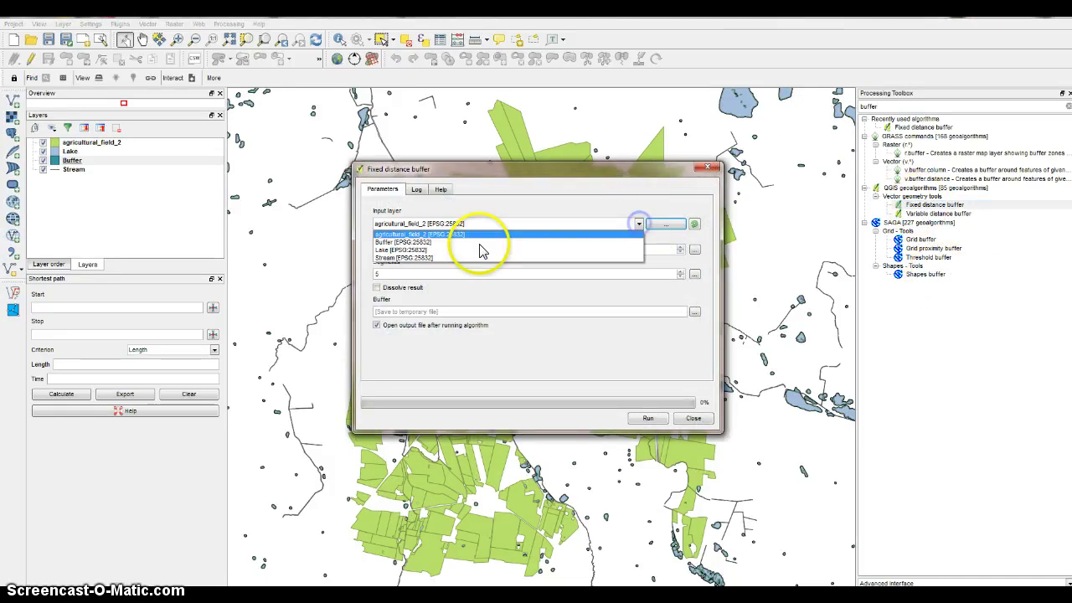
pyautogui.click(452, 252)
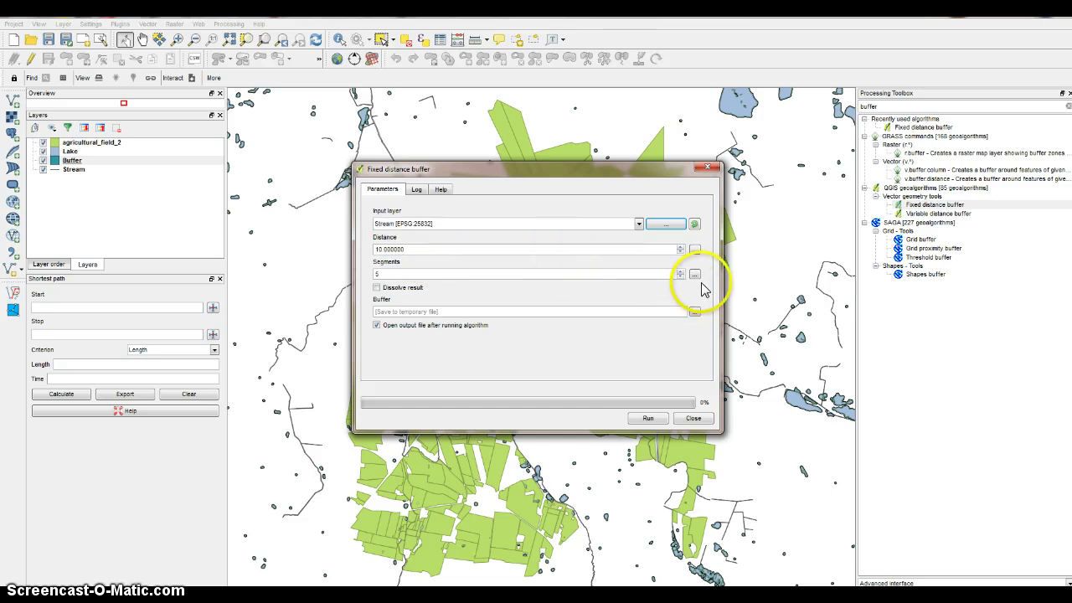
# Set the stream buffer output to a shapefile named Stream_Buffer in C:\QGIS\Exercise6 and run the buffer.
pyautogui.click(694, 312)
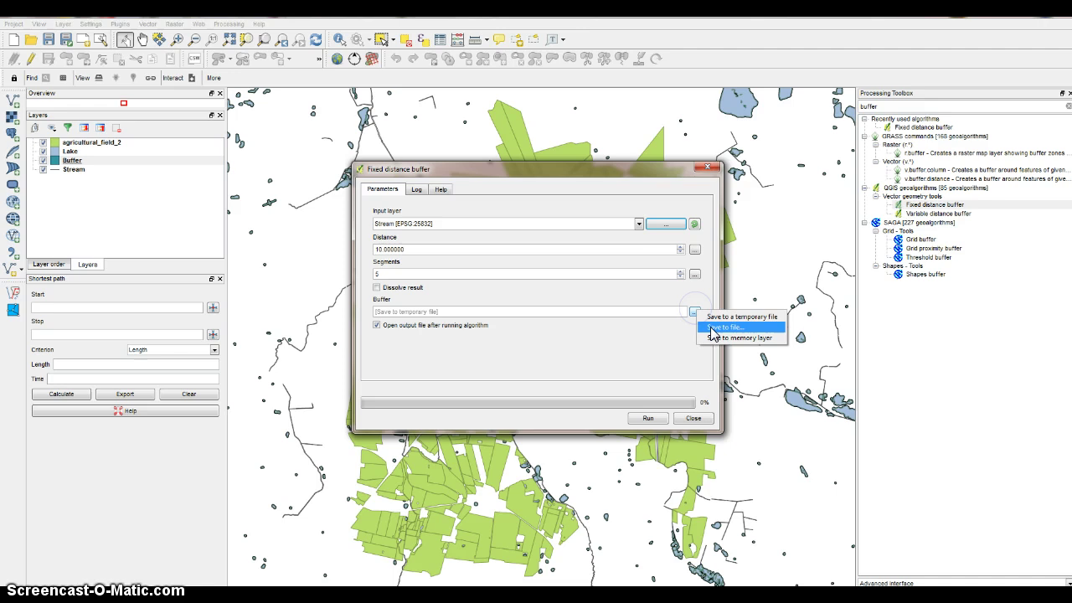
pyautogui.click(718, 328)
pyautogui.click(483, 374)
pyautogui.write('St')
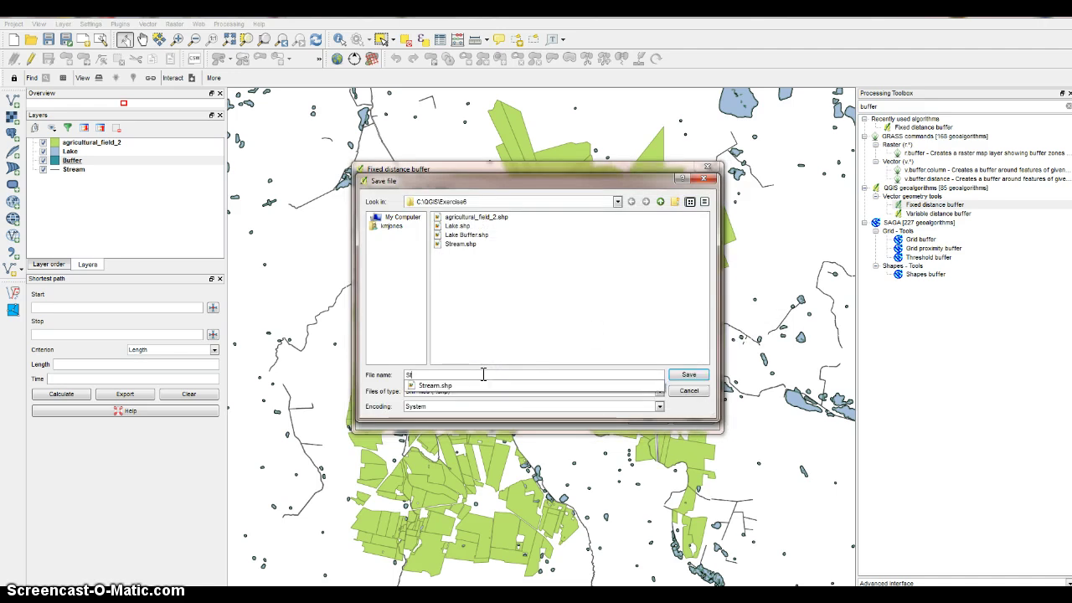
pyautogui.write('ream_Buffer')
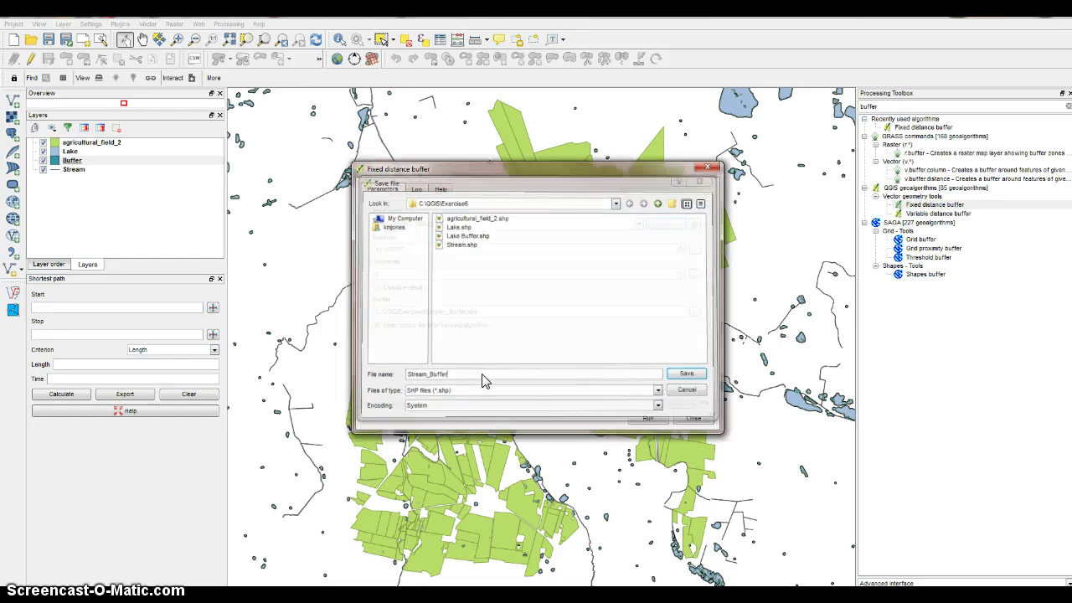
pyautogui.press('Return')
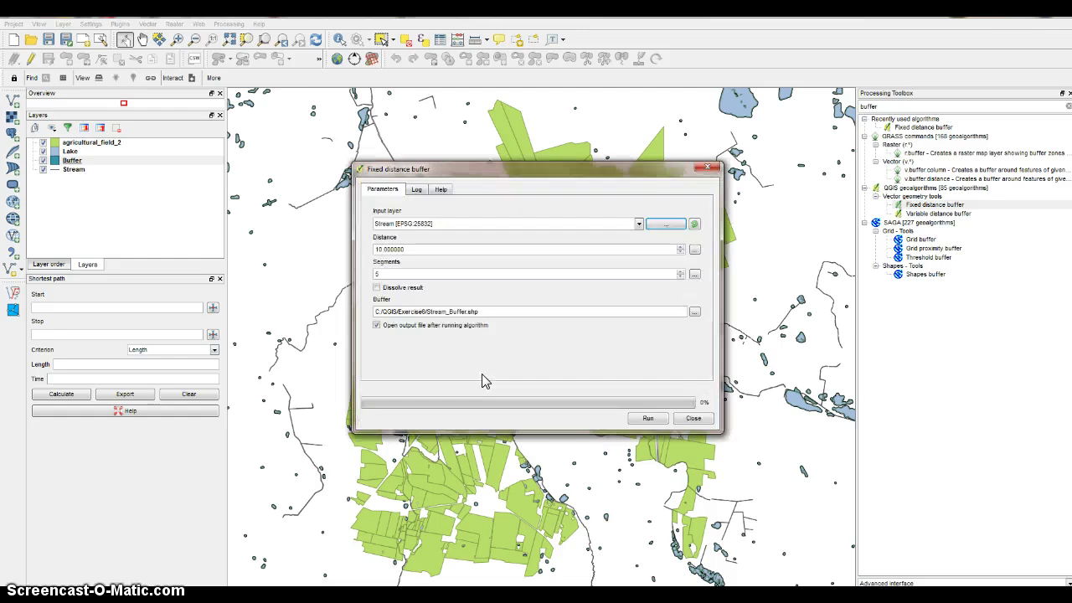
pyautogui.click(649, 419)
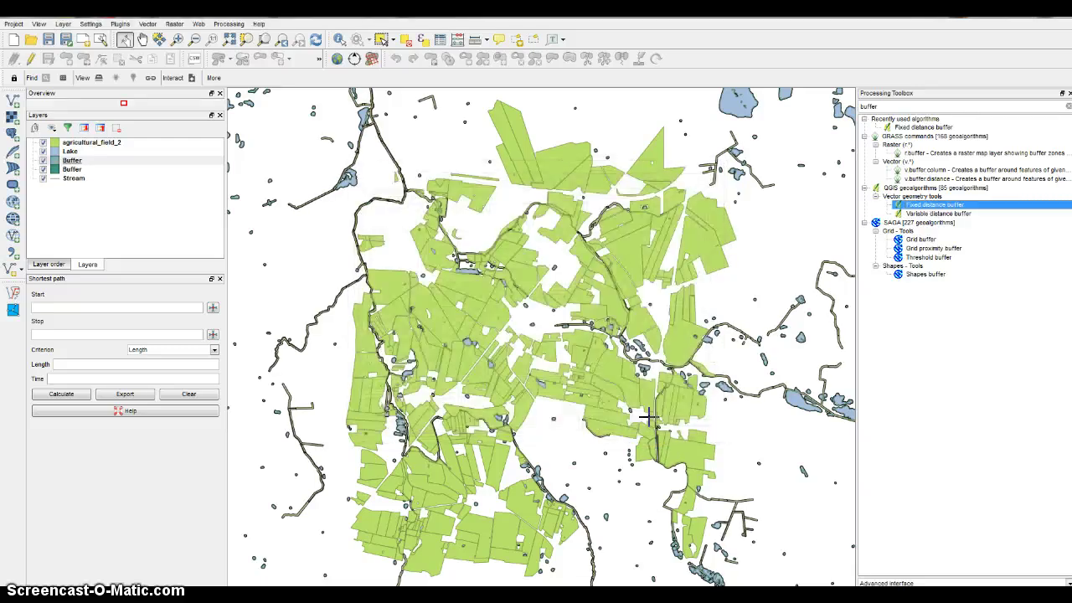
# Toggle the upper Buffer layer's visibility to identify it, and rename that layer StreamBuffer.
pyautogui.click(72, 160)
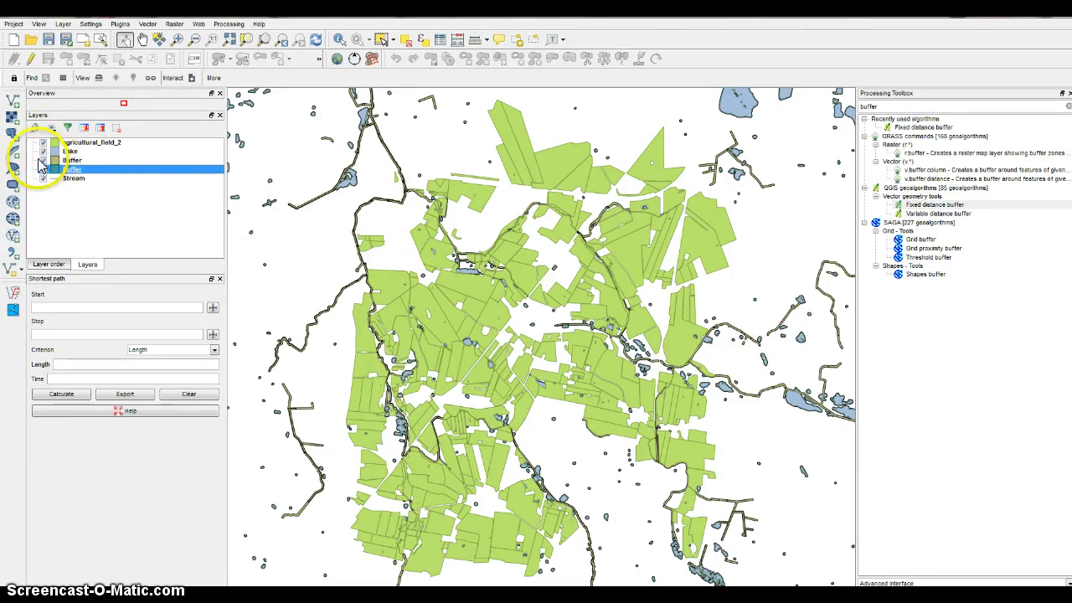
pyautogui.click(42, 159)
pyautogui.click(42, 160)
pyautogui.rightClick(63, 163)
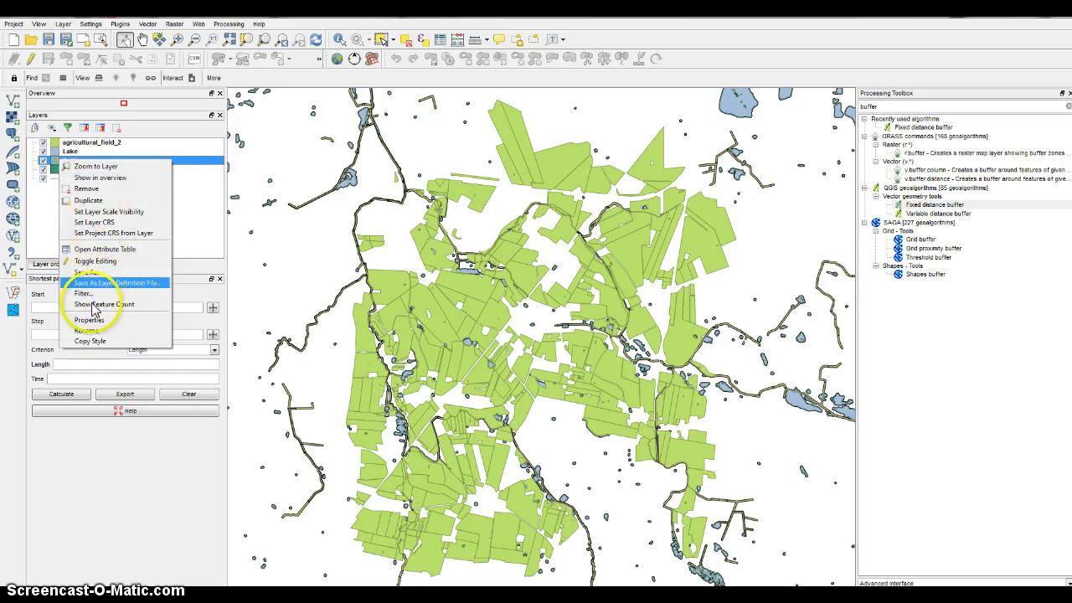
pyautogui.click(88, 331)
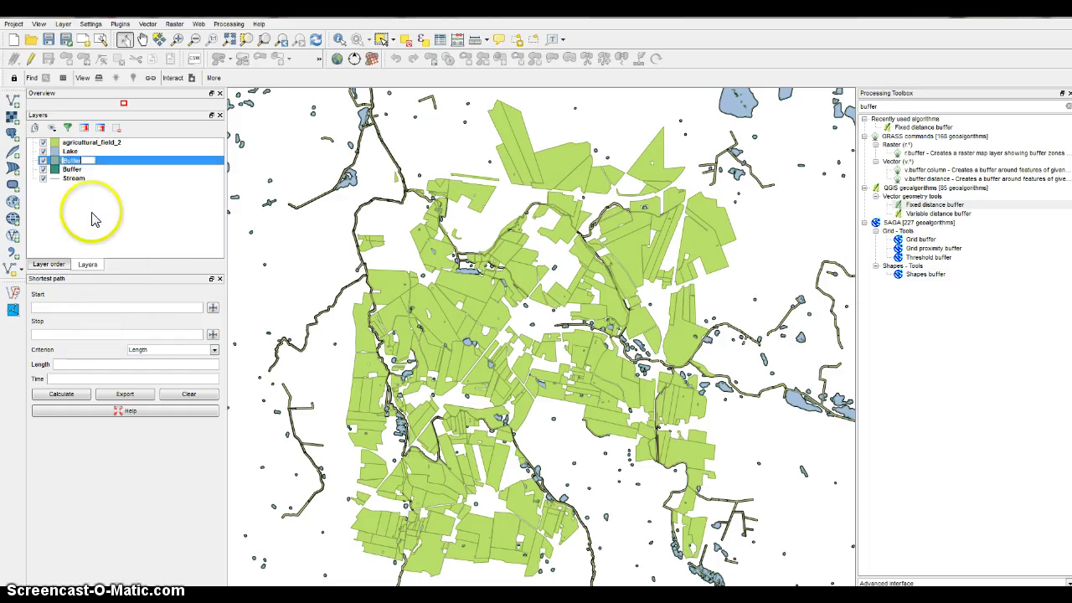
# Rename the remaining Buffer layer, the one made from the lakes, as lakeBuffer.
pyautogui.click(69, 169)
pyautogui.rightClick(67, 169)
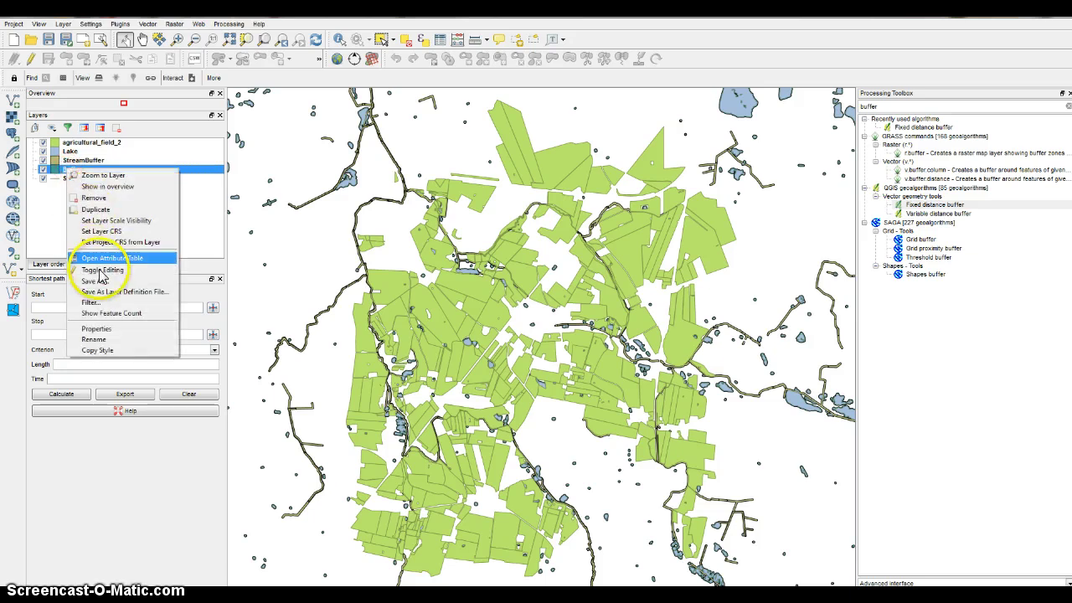
pyautogui.click(94, 339)
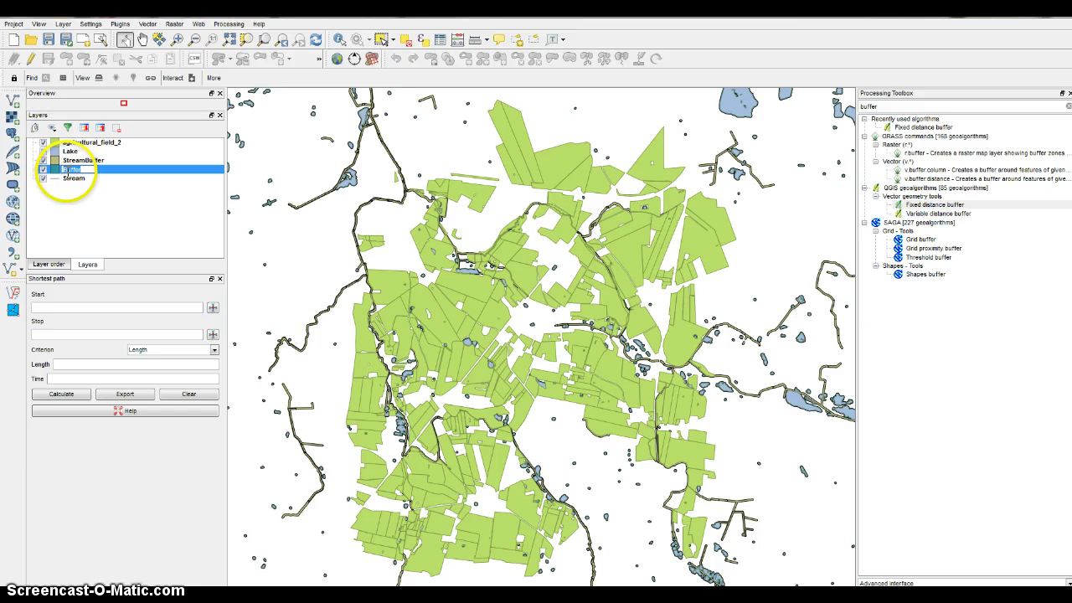
pyautogui.click(70, 170)
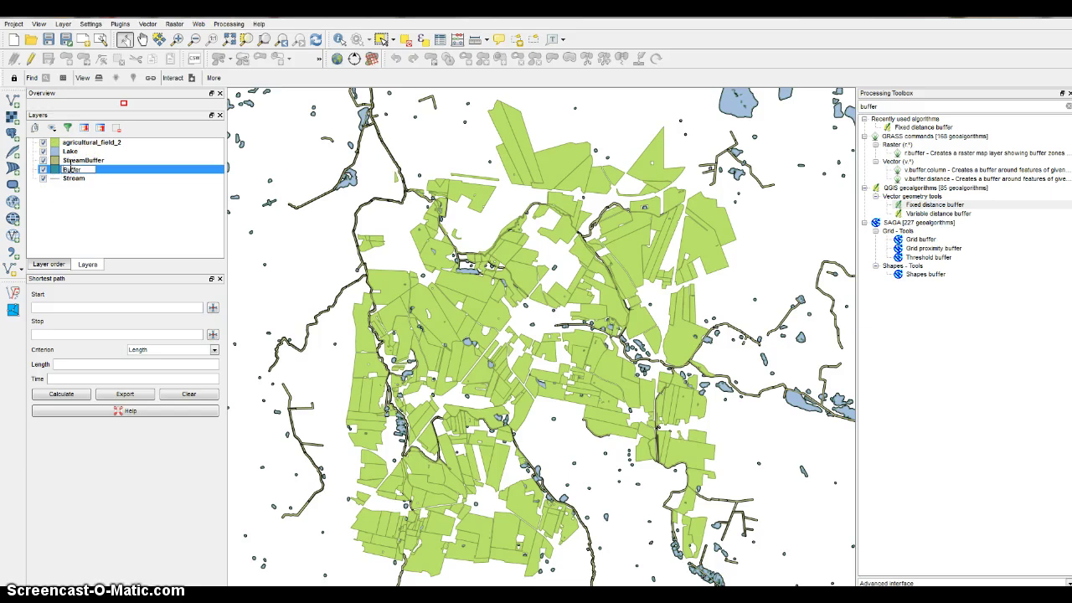
pyautogui.click(105, 220)
pyautogui.click(88, 169)
# Replace the Processing Toolbox search term with "merge" to find the merge tools.
pyautogui.click(894, 107)
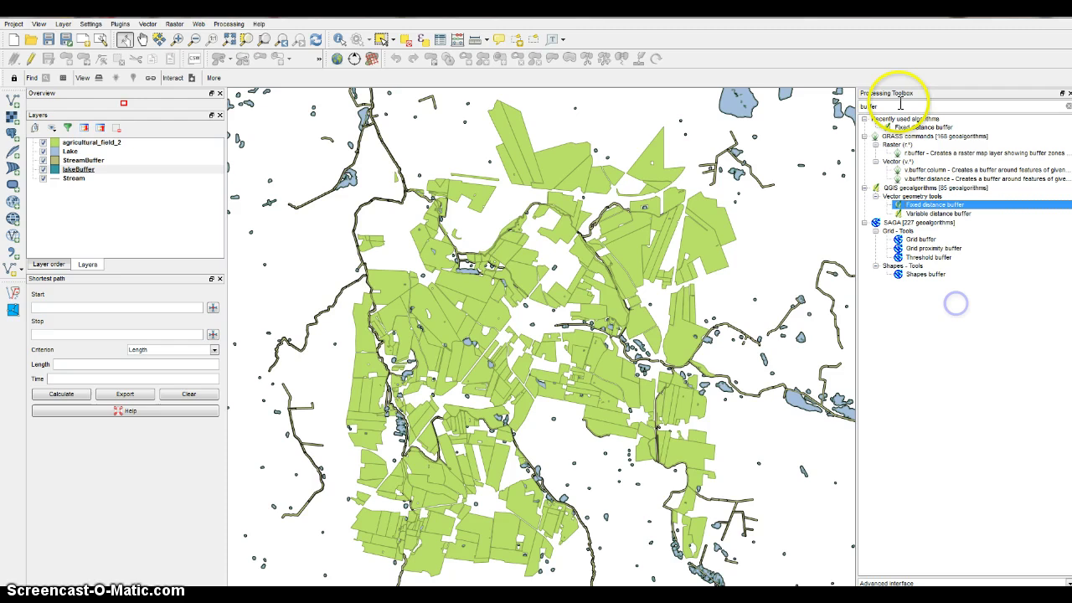
pyautogui.press('BackSpace')
pyautogui.press('BackSpace')
pyautogui.press('BackSpace')
pyautogui.press('BackSpace')
pyautogui.press('BackSpace')
pyautogui.press('BackSpace')
pyautogui.write('mer')
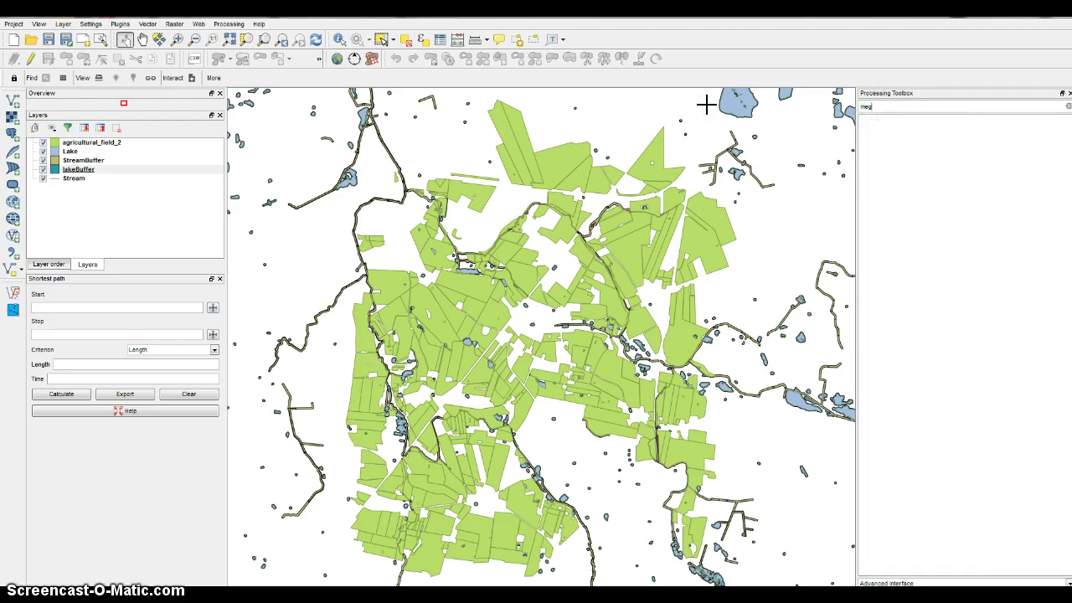
pyautogui.write('ge')
pyautogui.click(909, 136)
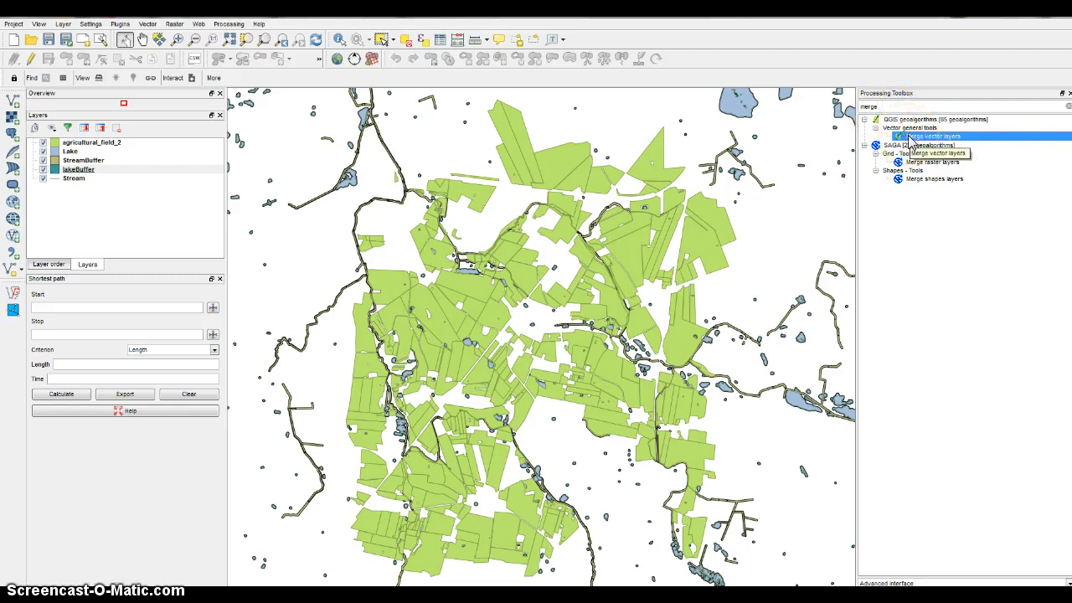
pyautogui.doubleClick(910, 138)
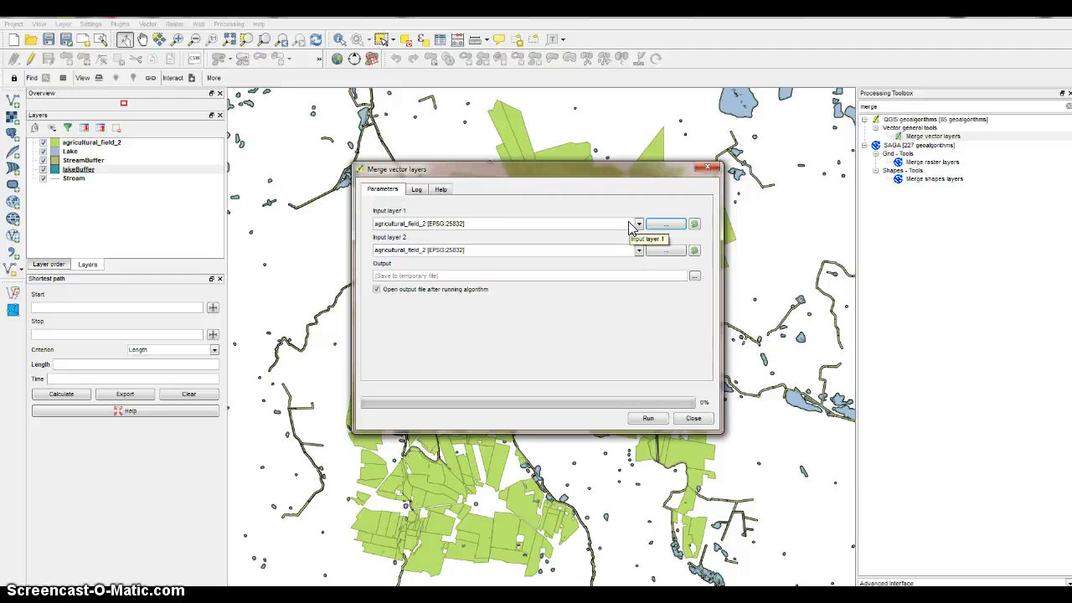
pyautogui.click(708, 166)
# Open the SAGA Merge shapes layers tool and set lakeBuffer as the main layer.
pyautogui.click(914, 180)
pyautogui.doubleClick(914, 180)
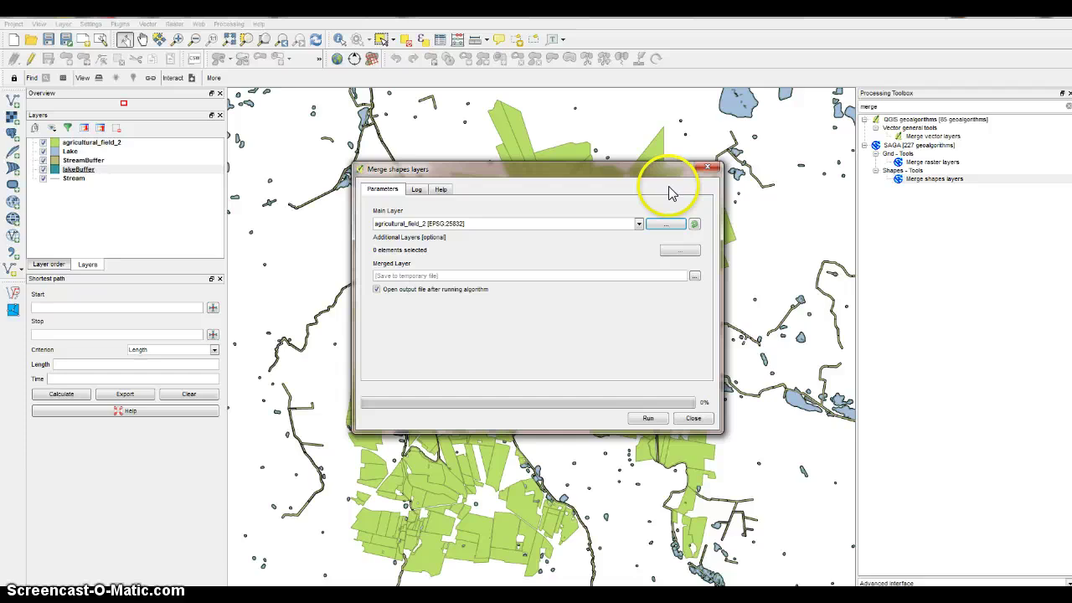
pyautogui.click(533, 221)
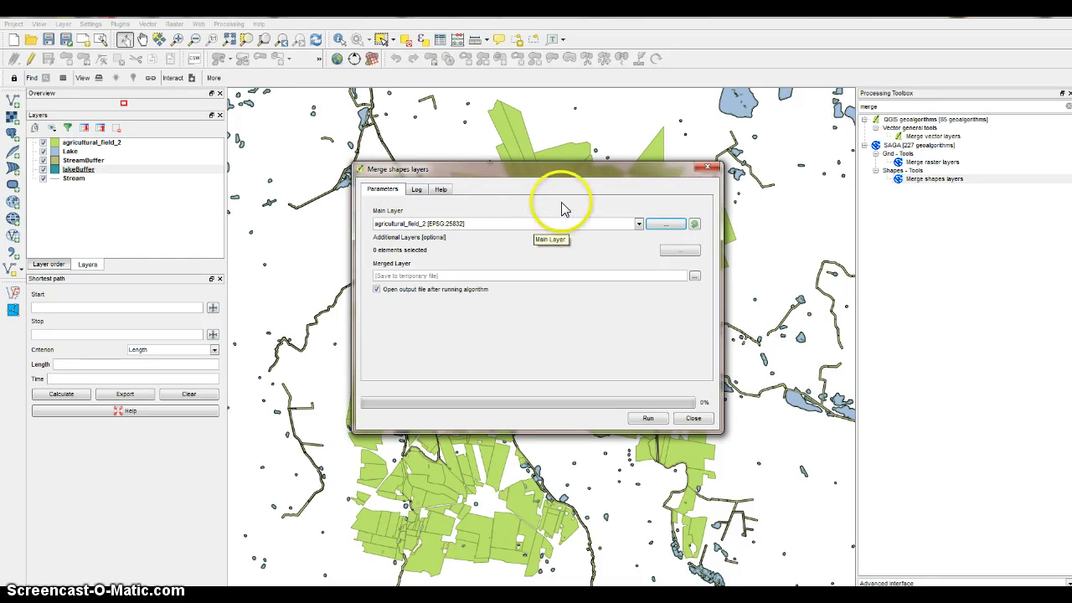
pyautogui.click(574, 228)
pyautogui.moveTo(633, 232); pyautogui.dragTo(421, 252)
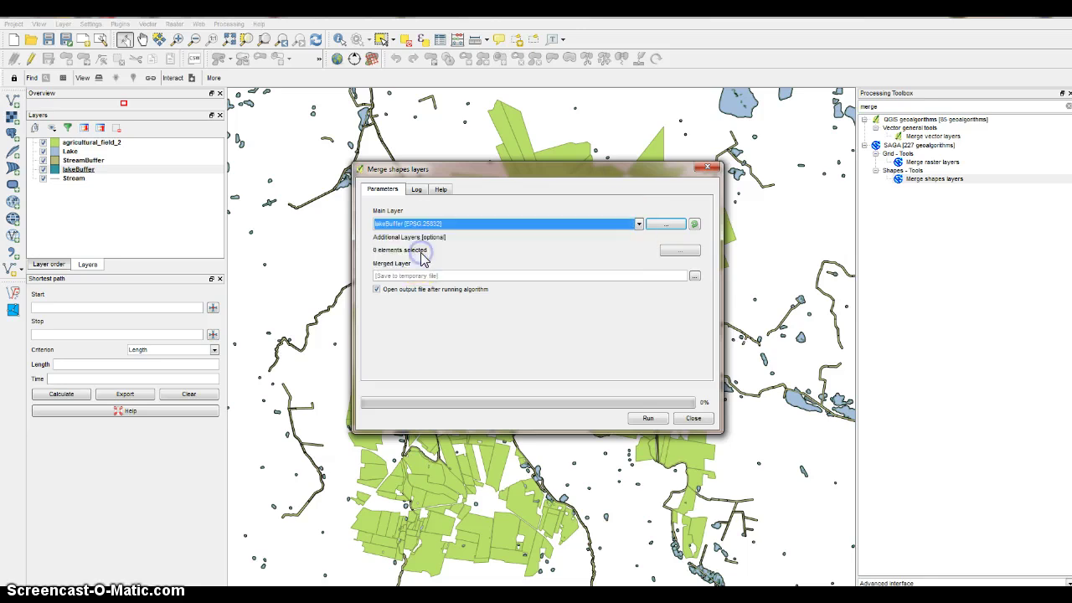
# Add StreamBuffer as the additional layer and run the merge to a temporary file.
pyautogui.click(673, 251)
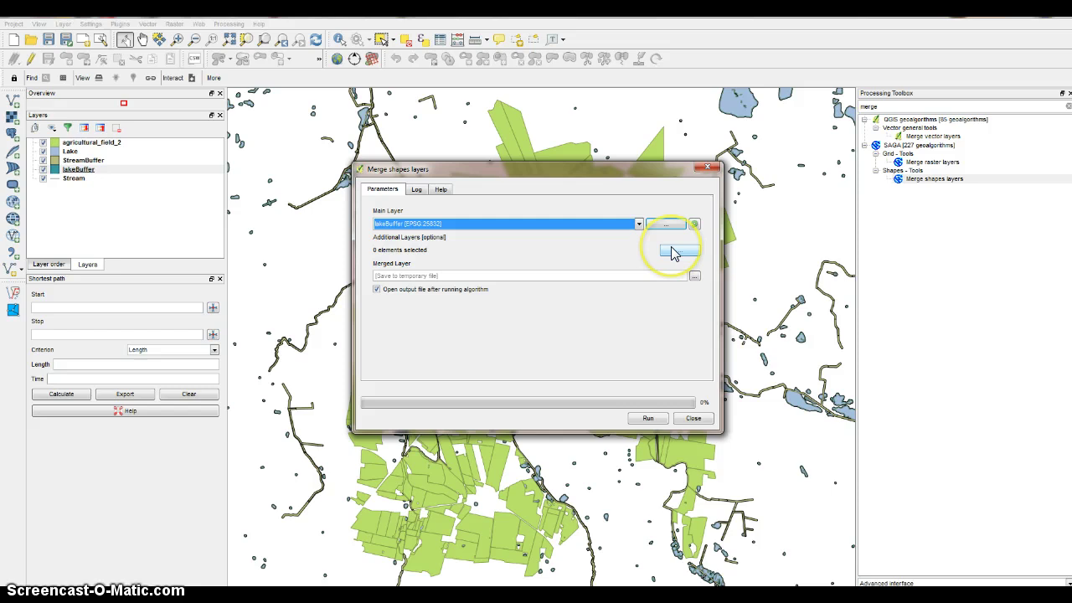
pyautogui.click(672, 251)
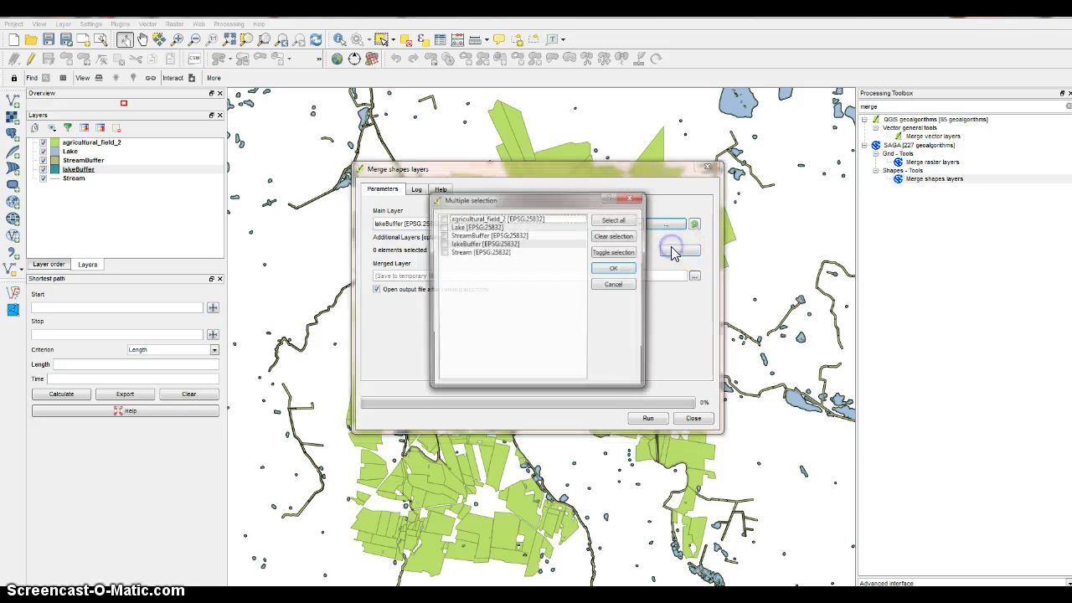
pyautogui.click(442, 235)
pyautogui.click(615, 267)
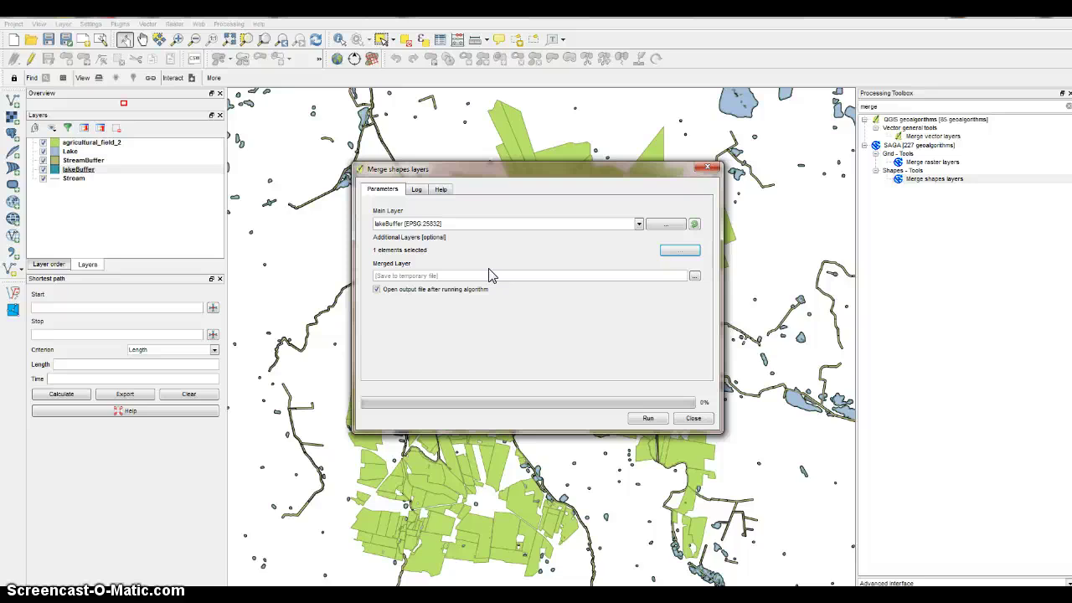
pyautogui.click(818, 267)
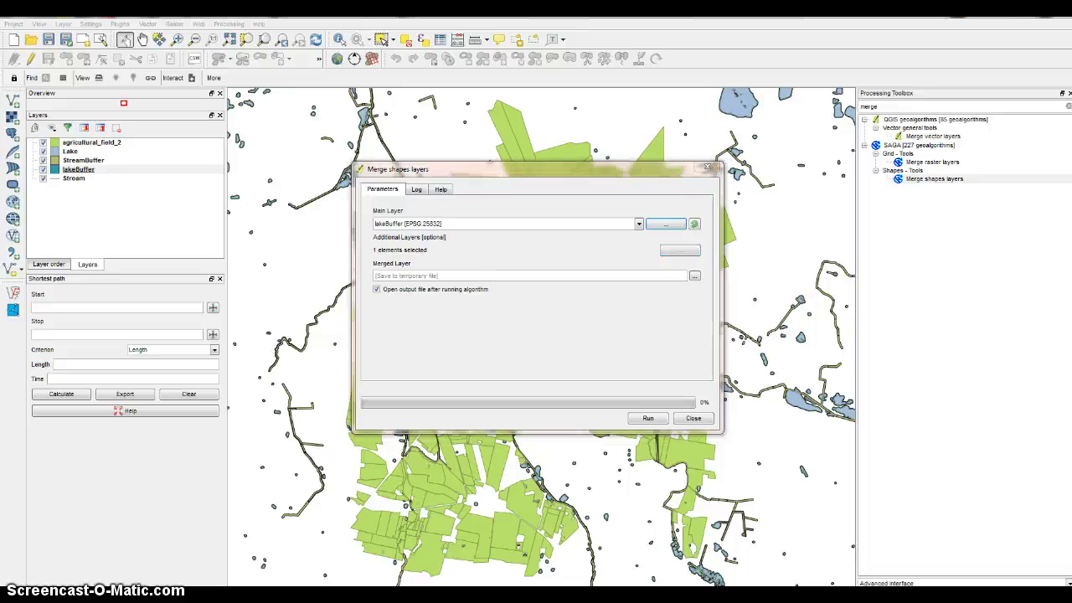
pyautogui.click(646, 419)
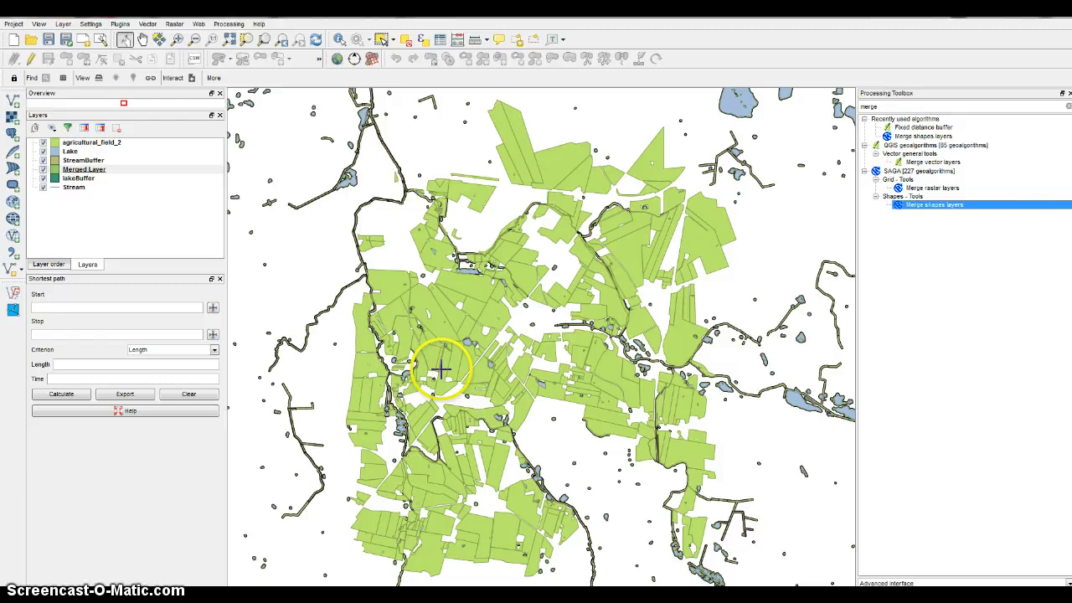
# Move Merged Layer below Stream in the layer order.
pyautogui.moveTo(84, 169); pyautogui.dragTo(67, 202)
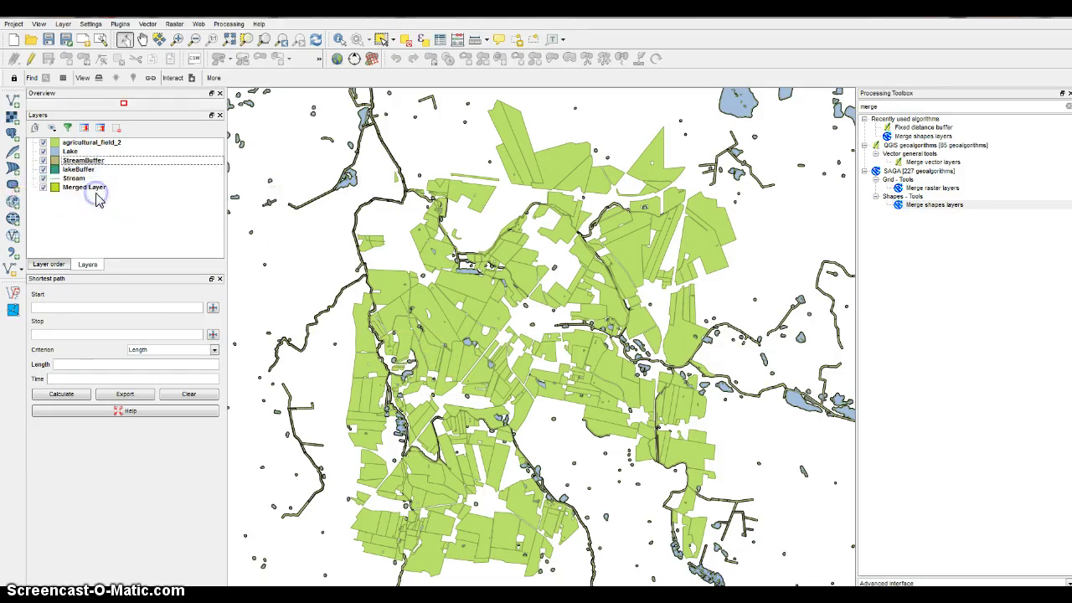
# Set the simple fill colour of Merged Layer to dark red (#be1523) and apply the style.
pyautogui.click(57, 191)
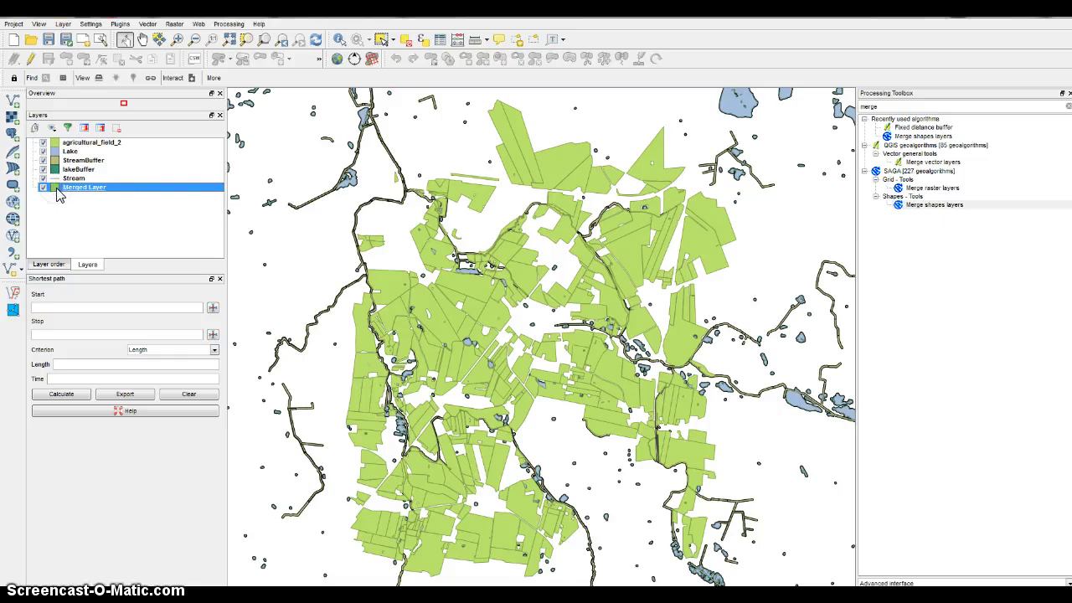
pyautogui.doubleClick(57, 192)
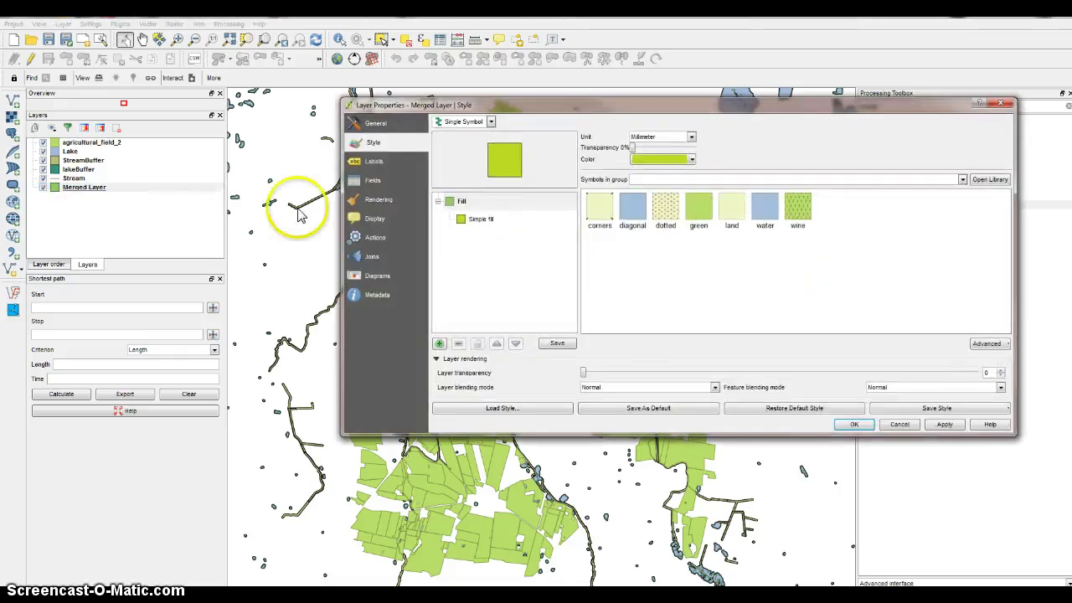
pyautogui.click(480, 218)
pyautogui.click(666, 155)
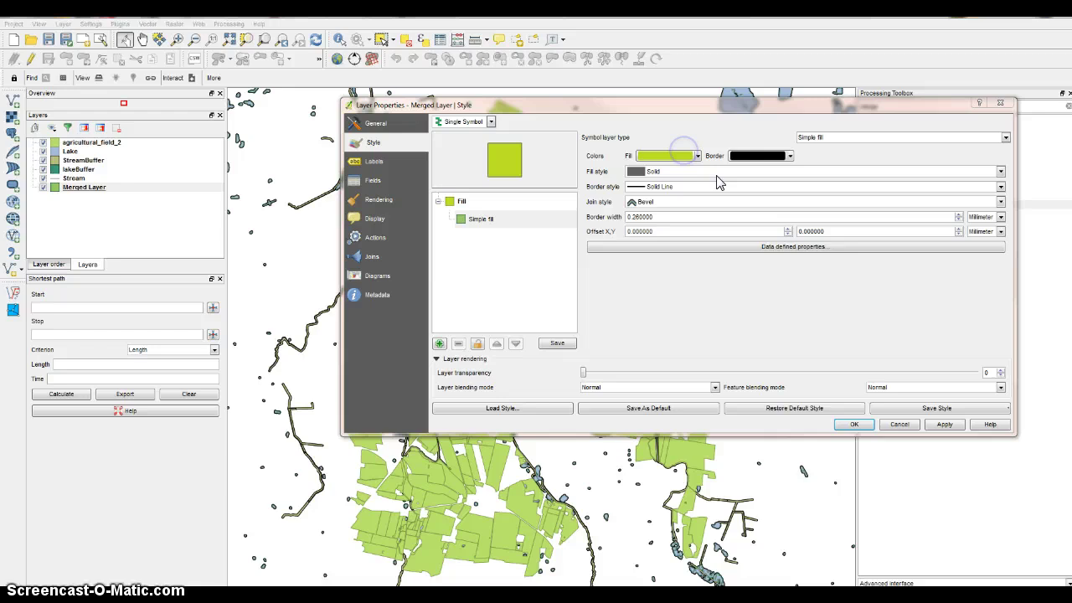
pyautogui.click(678, 230)
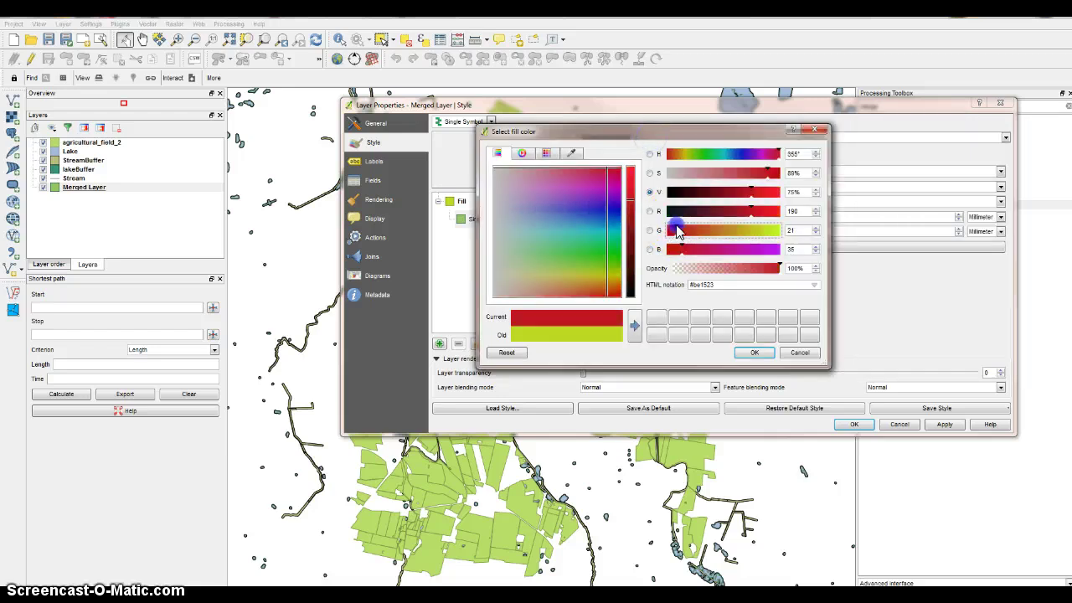
pyautogui.click(747, 352)
pyautogui.click(945, 423)
pyautogui.click(852, 424)
# Hide the Stream, lakeBuffer, StreamBuffer, agricultural_field_2 and Lake layers so that only Merged Layer is drawn.
pyautogui.click(43, 178)
pyautogui.click(42, 169)
pyautogui.click(43, 160)
pyautogui.click(43, 142)
pyautogui.click(43, 150)
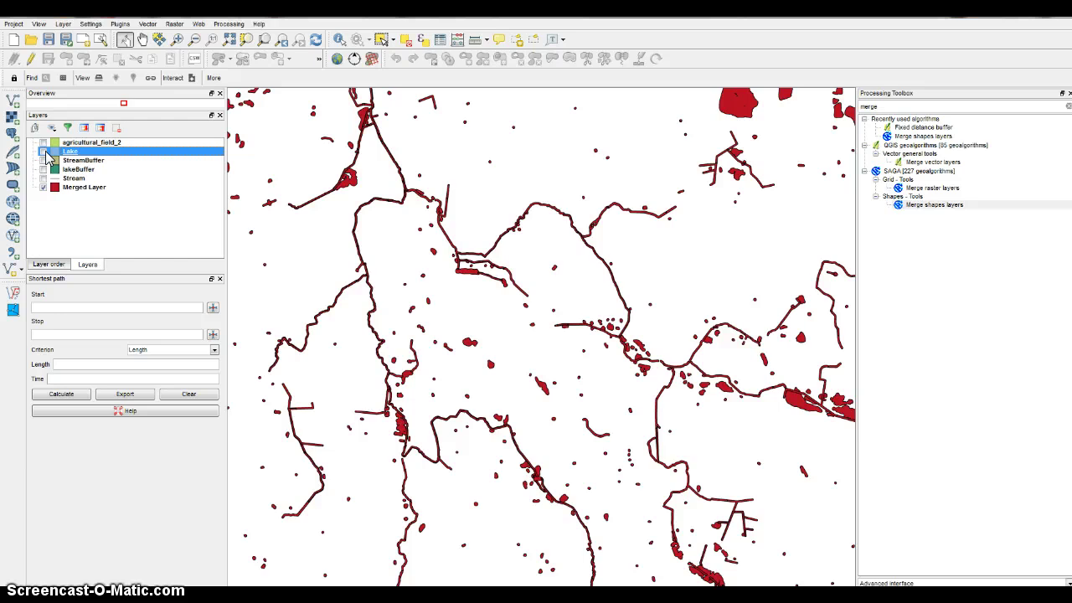
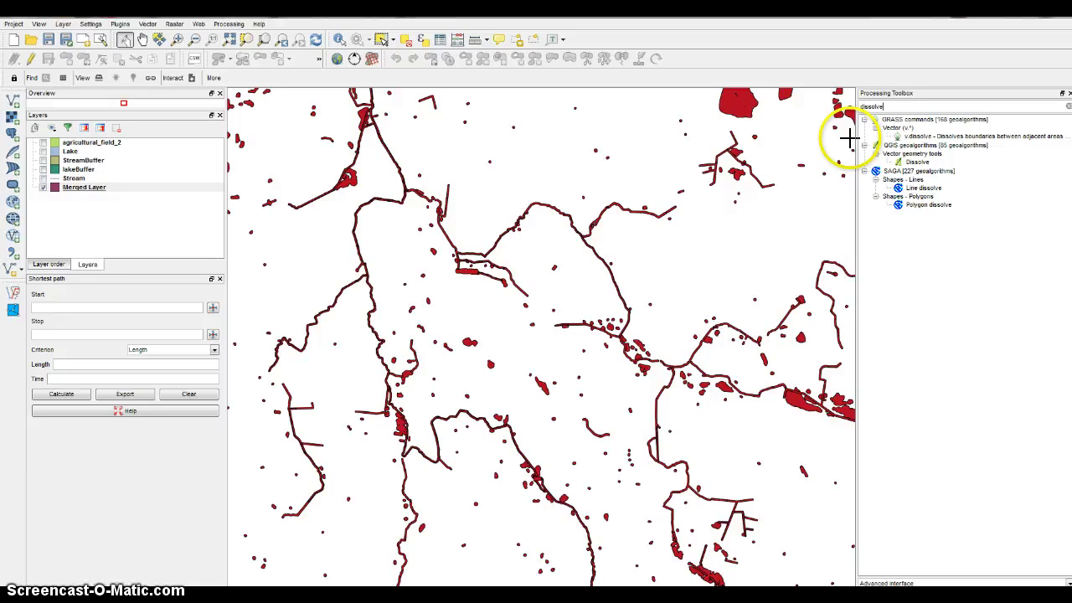
# Open the QGIS Dissolve tool and look over the attribute table of Merged Layer beside it.
pyautogui.click(919, 161)
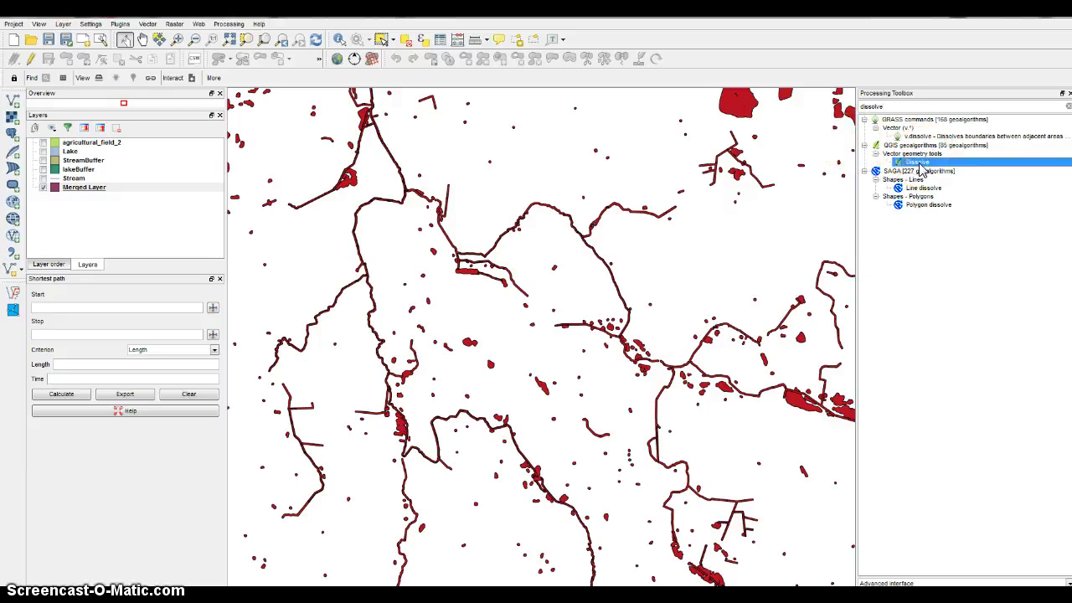
pyautogui.doubleClick(919, 161)
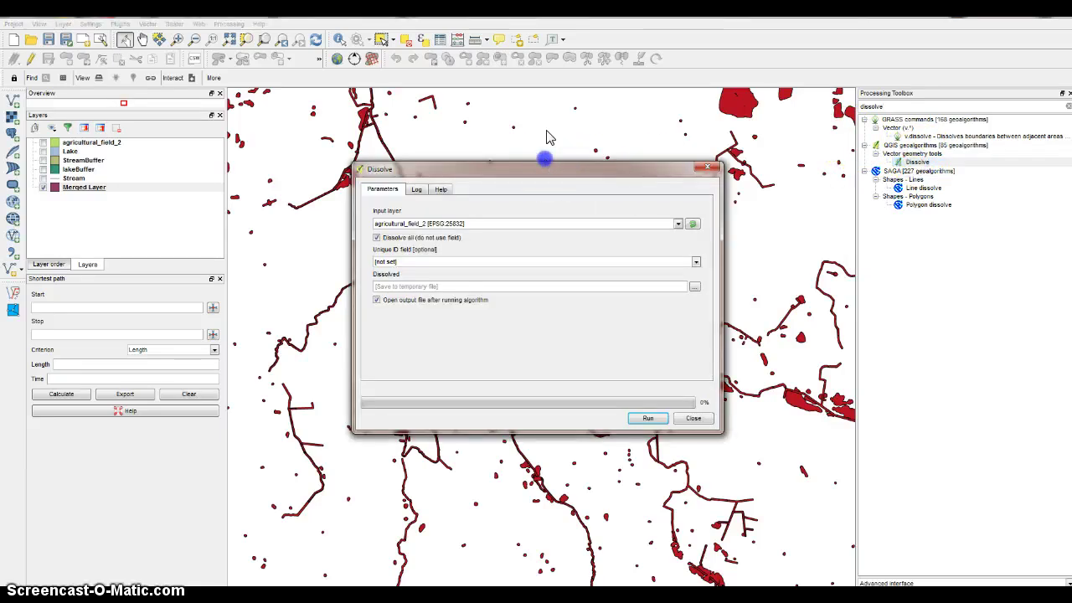
pyautogui.moveTo(549, 137); pyautogui.dragTo(553, 126)
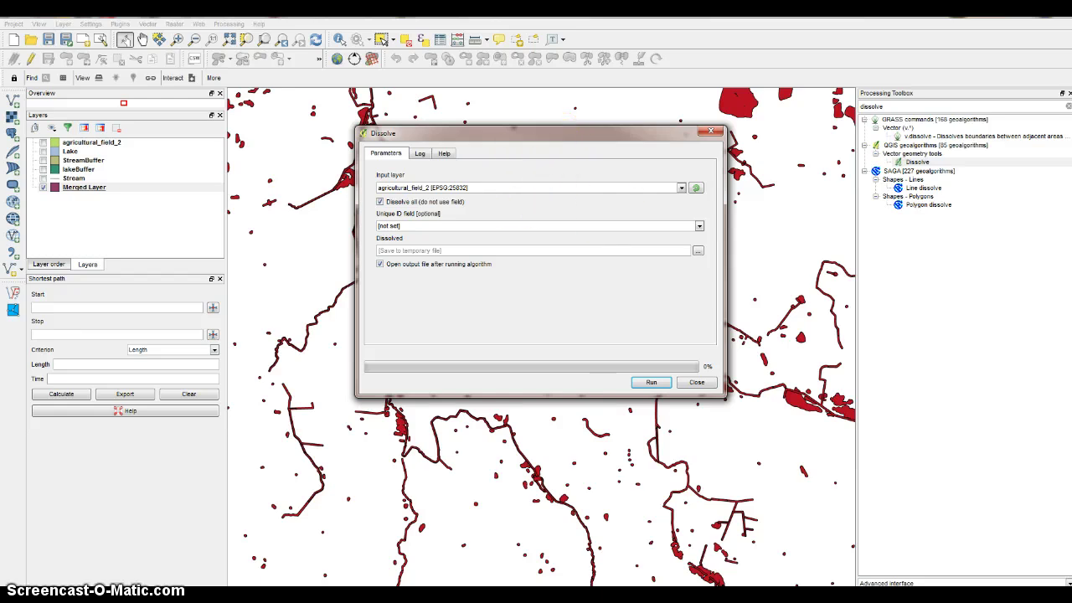
pyautogui.click(383, 561)
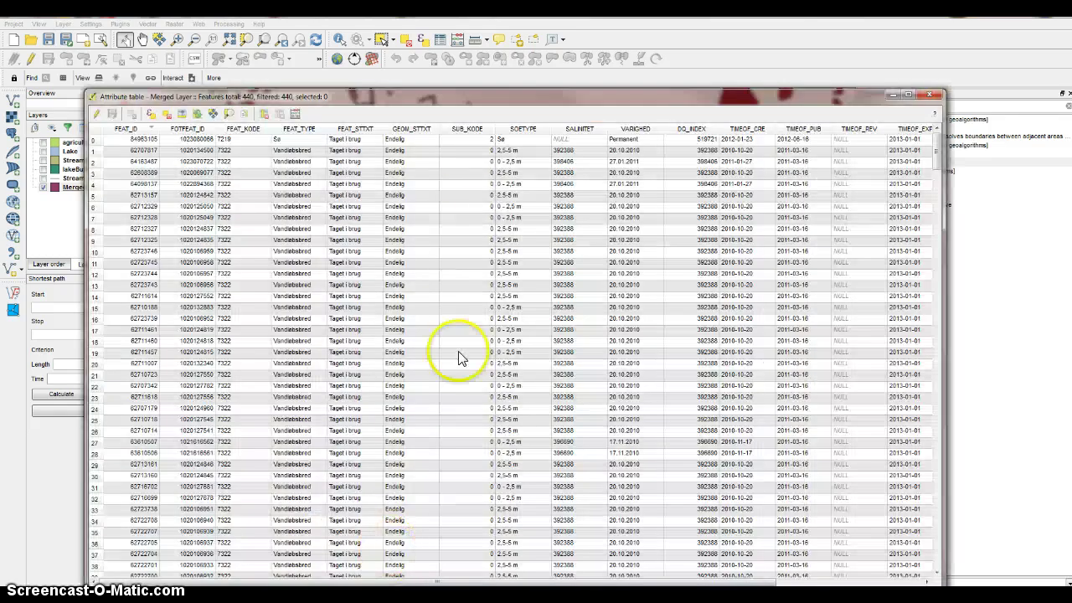
pyautogui.moveTo(519, 97); pyautogui.dragTo(541, 384)
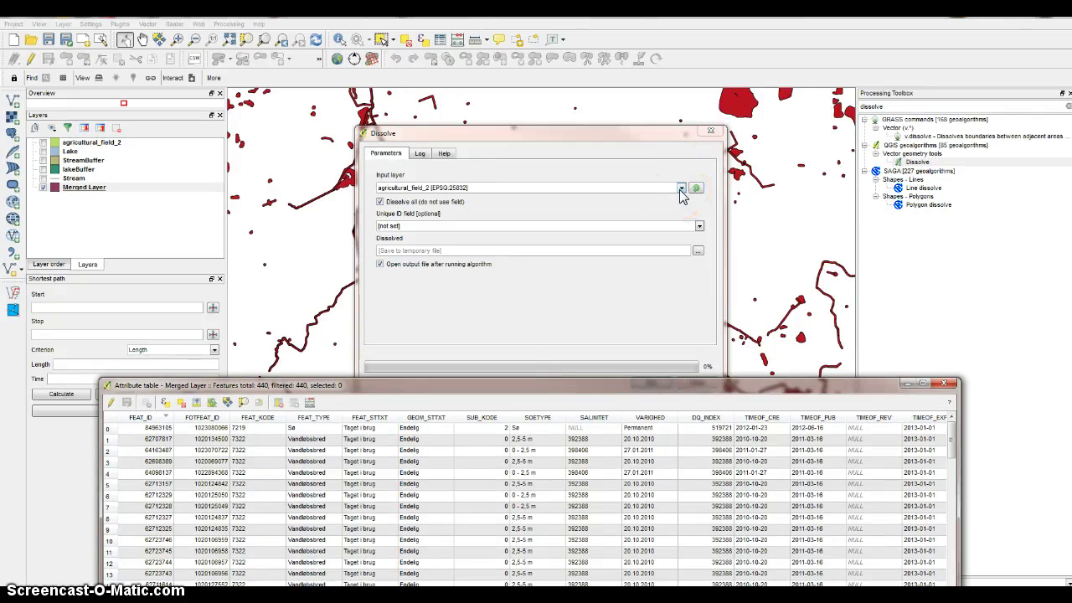
# Dissolve all features of Merged Layer into a temporary file, with no unique ID field set.
pyautogui.click(680, 190)
pyautogui.click(460, 223)
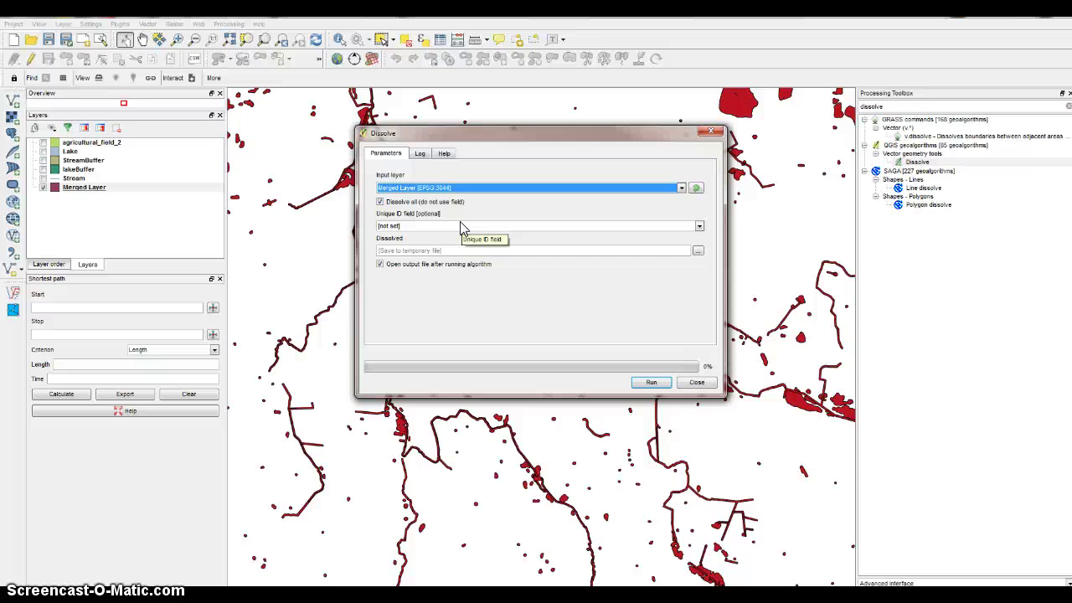
pyautogui.click(459, 225)
pyautogui.click(460, 225)
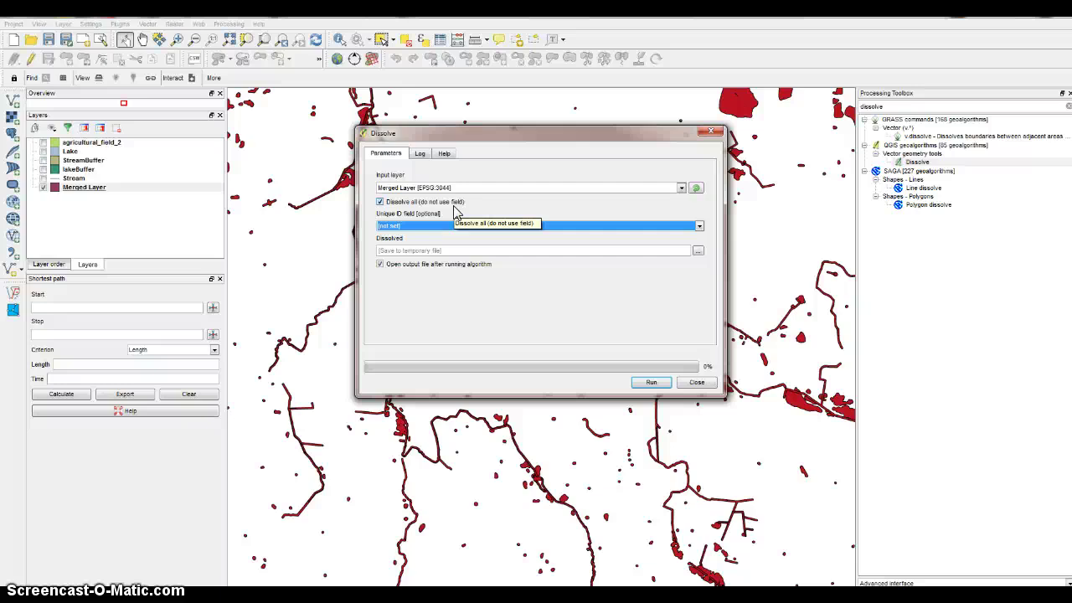
pyautogui.click(648, 382)
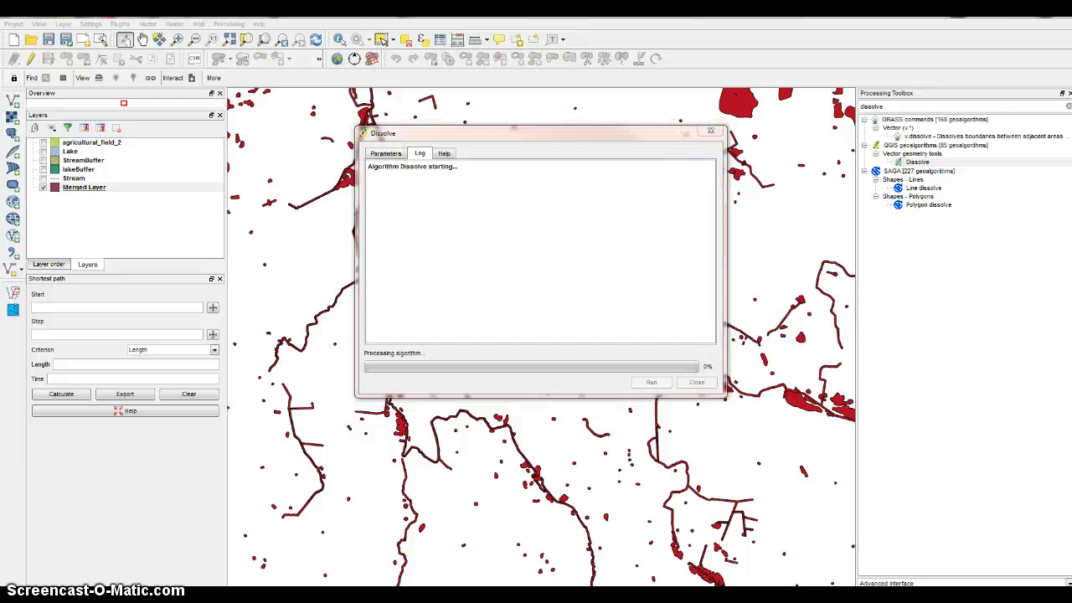
pyautogui.rightClick(481, 488)
pyautogui.click(529, 562)
pyautogui.click(874, 504)
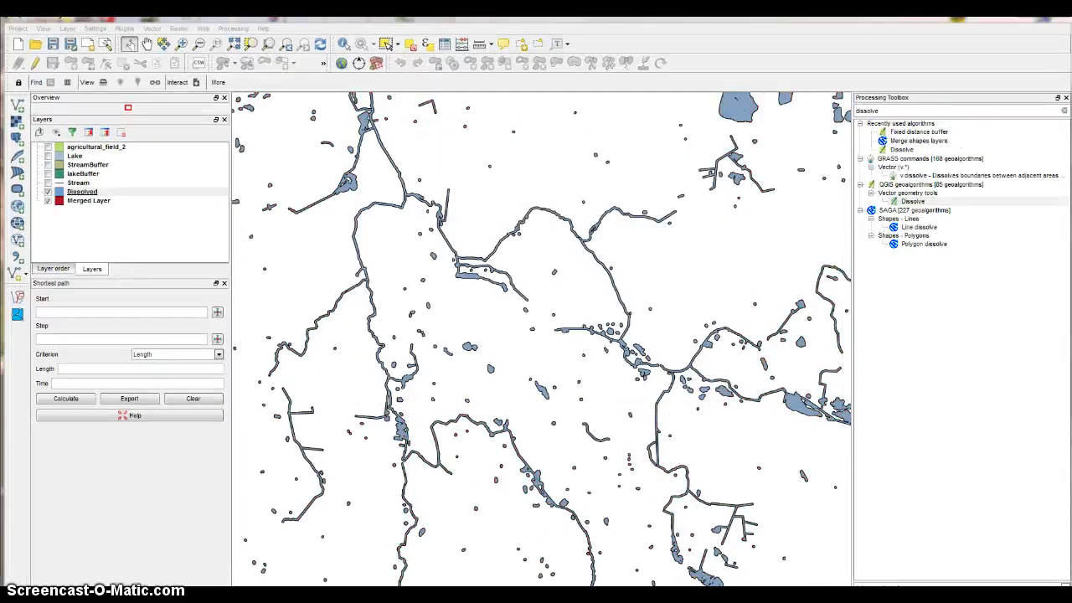
pyautogui.click(246, 313)
pyautogui.click(254, 313)
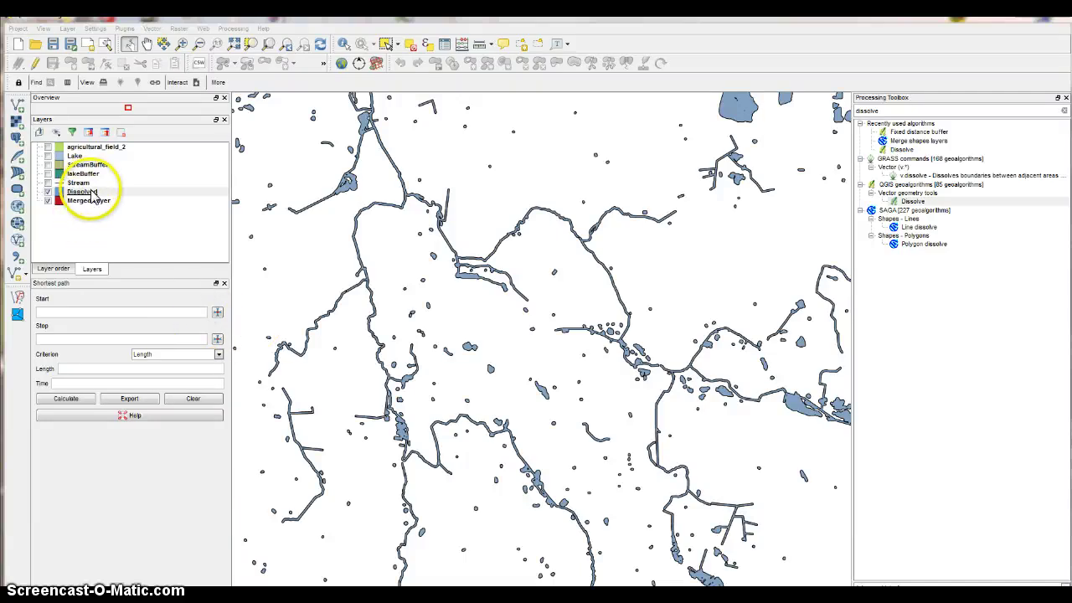
# Remove the Stream layer from the project.
pyautogui.click(92, 192)
pyautogui.click(80, 182)
pyautogui.rightClick(84, 183)
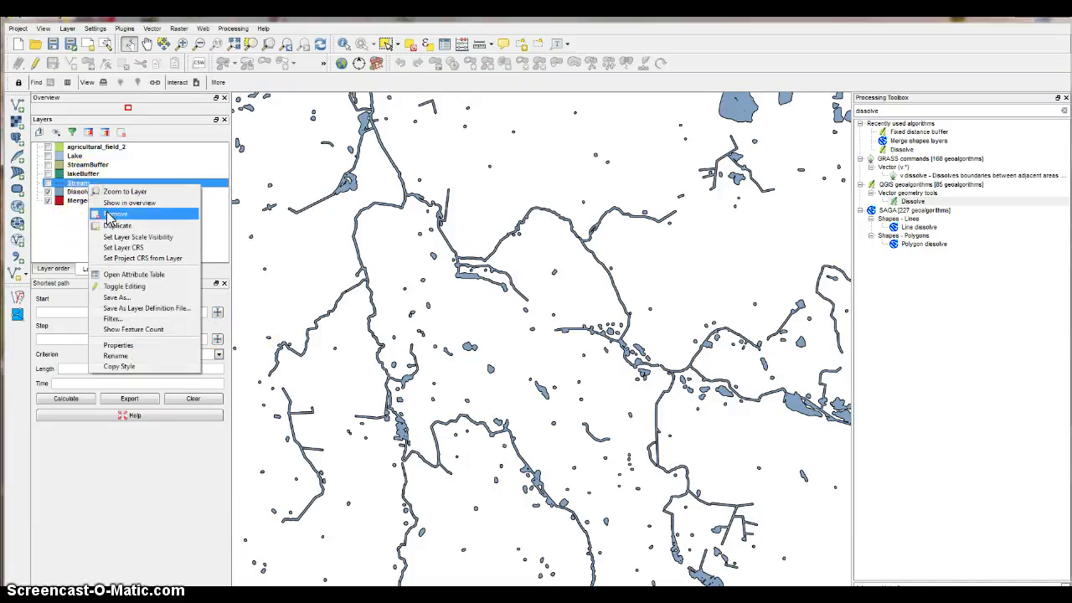
pyautogui.click(111, 214)
pyautogui.click(505, 316)
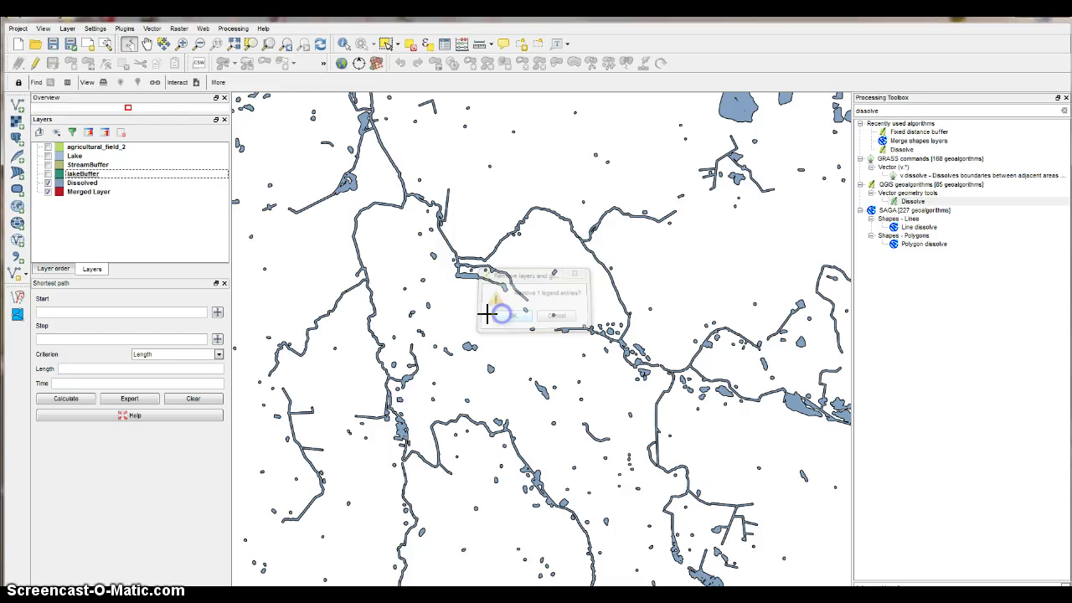
# Remove the Lake, StreamBuffer, lakeBuffer and Merged Layer layers together, keeping agricultural_field_2 and Dissolved.
pyautogui.click(94, 175)
pyautogui.click(92, 164)
pyautogui.keyDown('ctrl'); pyautogui.click(94, 175); pyautogui.keyUp('ctrl')
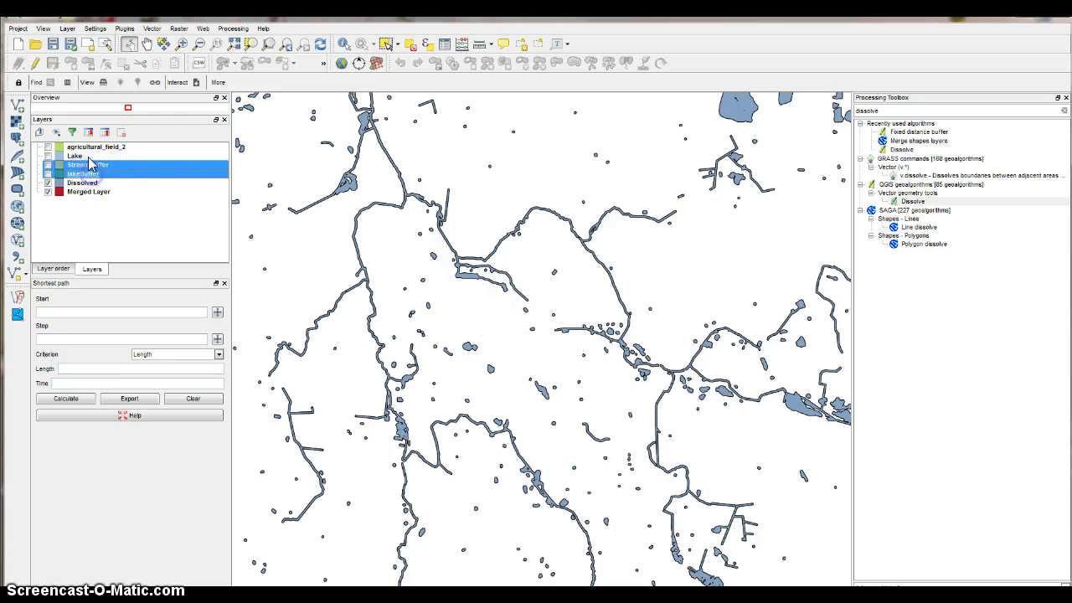
pyautogui.keyDown('shift'); pyautogui.click(89, 191); pyautogui.keyUp('shift')
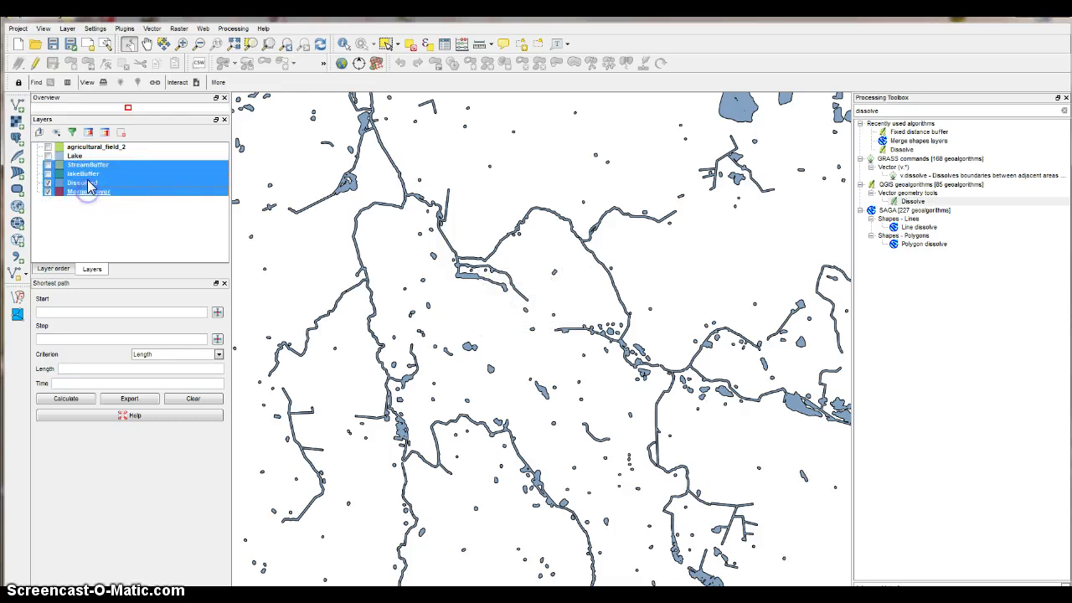
pyautogui.click(87, 191)
pyautogui.keyDown('ctrl'); pyautogui.click(92, 174); pyautogui.keyUp('ctrl')
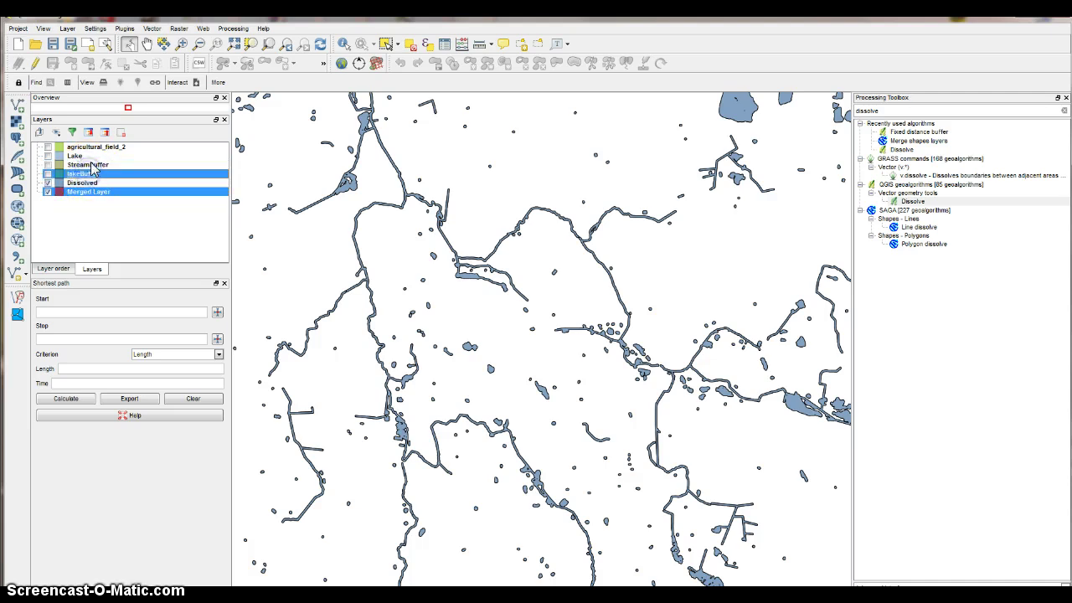
pyautogui.keyDown('ctrl'); pyautogui.click(92, 164); pyautogui.keyUp('ctrl')
pyautogui.keyDown('ctrl'); pyautogui.click(77, 156); pyautogui.keyUp('ctrl')
pyautogui.rightClick(82, 156)
pyautogui.click(119, 191)
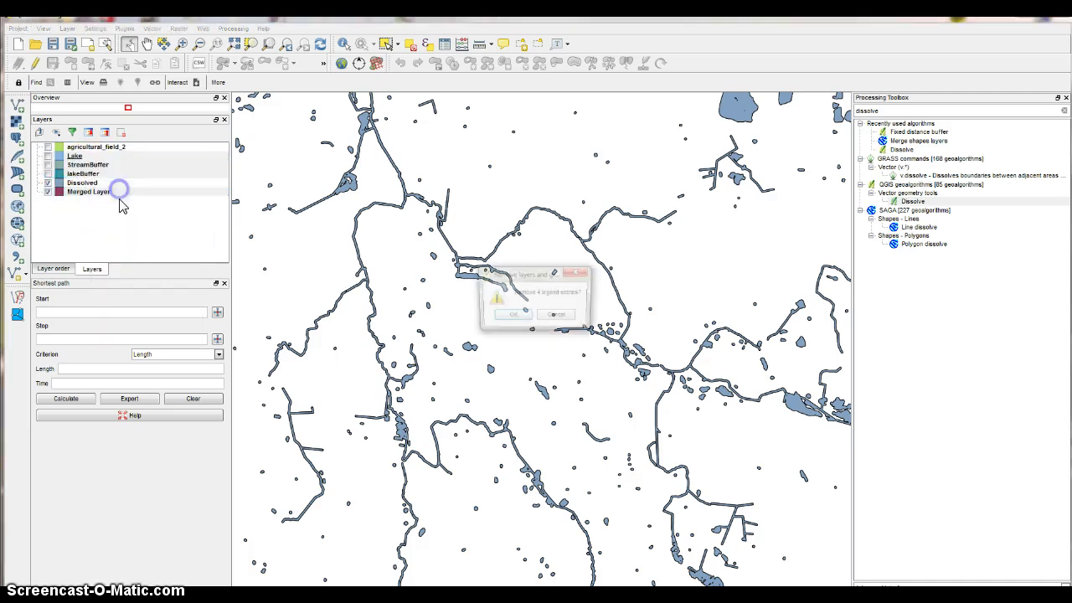
pyautogui.click(513, 312)
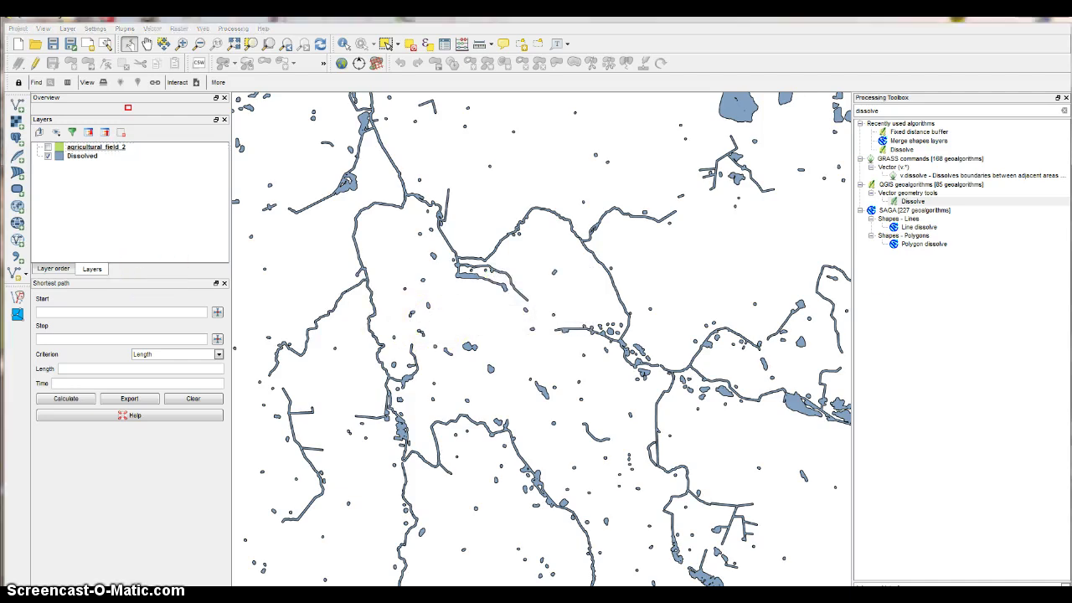
# Search the Processing Toolbox for "clip" and open the QGIS Clip tool.
pyautogui.doubleClick(879, 110)
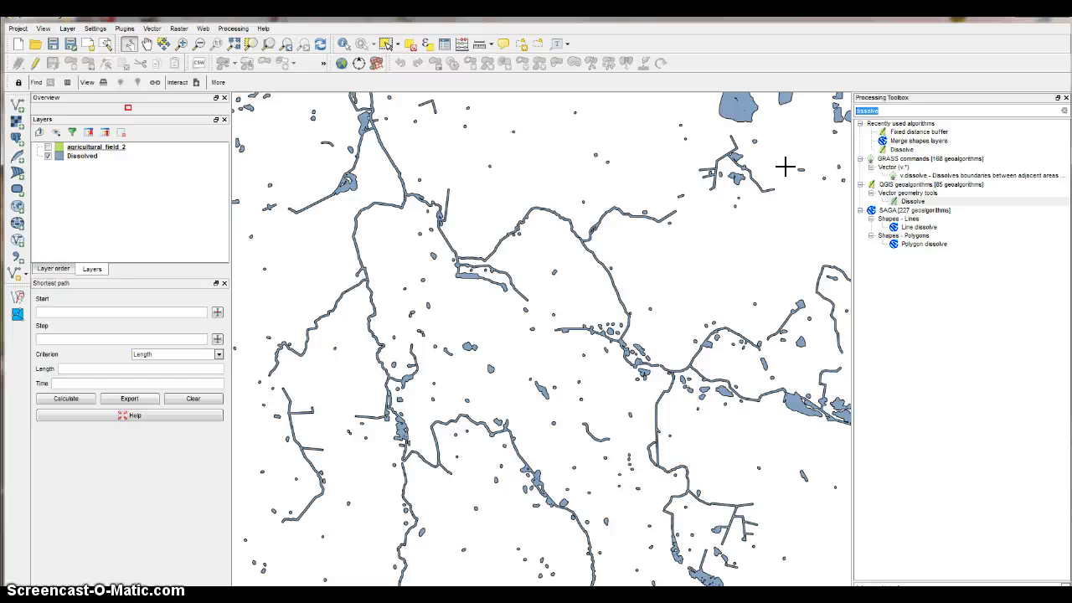
pyautogui.write('clip')
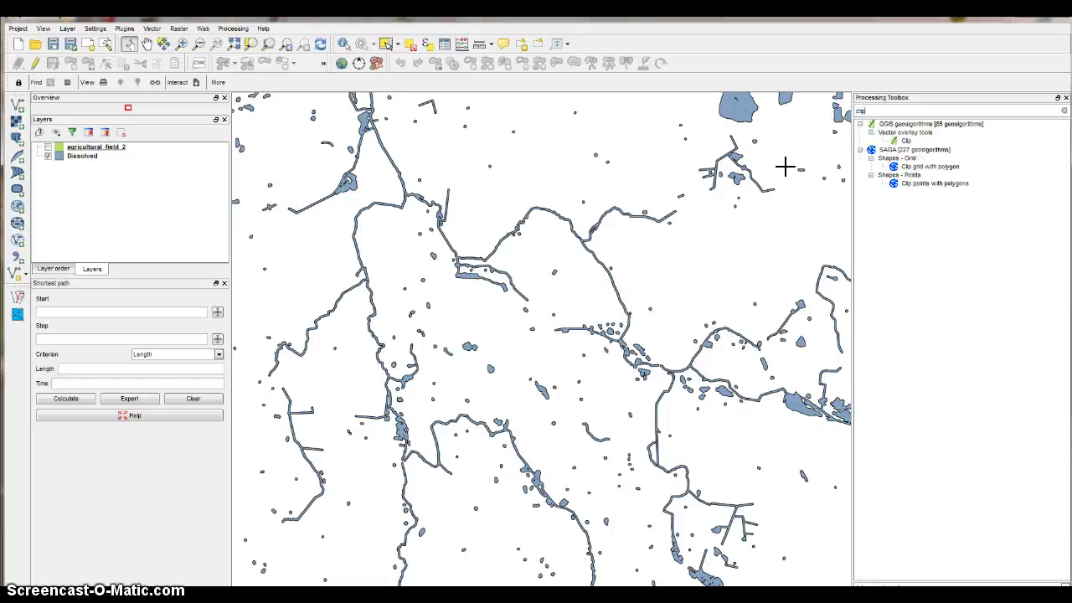
pyautogui.doubleClick(905, 143)
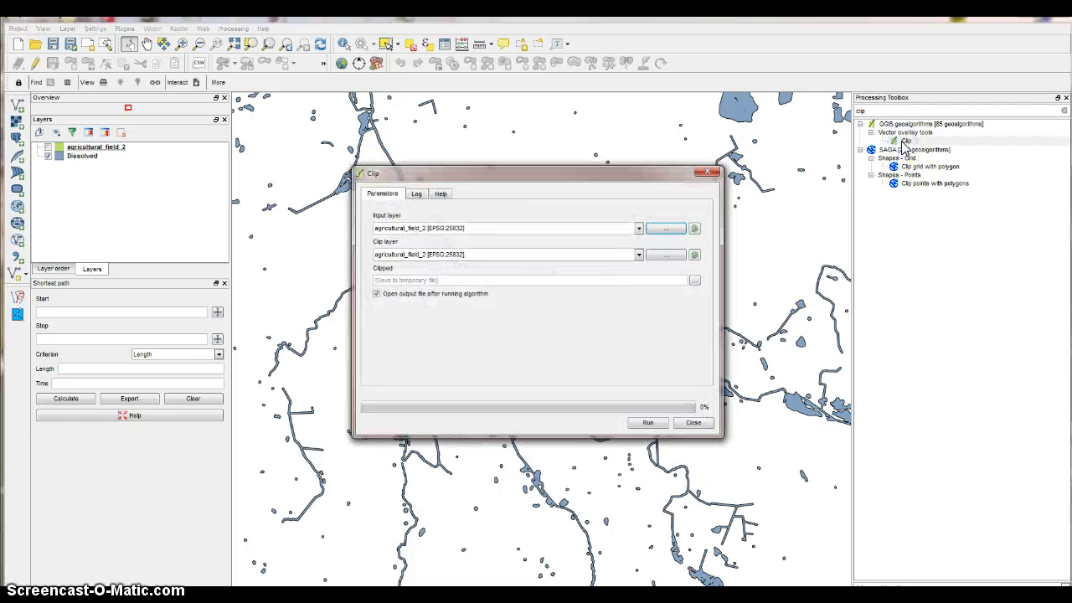
pyautogui.moveTo(616, 176); pyautogui.dragTo(627, 169)
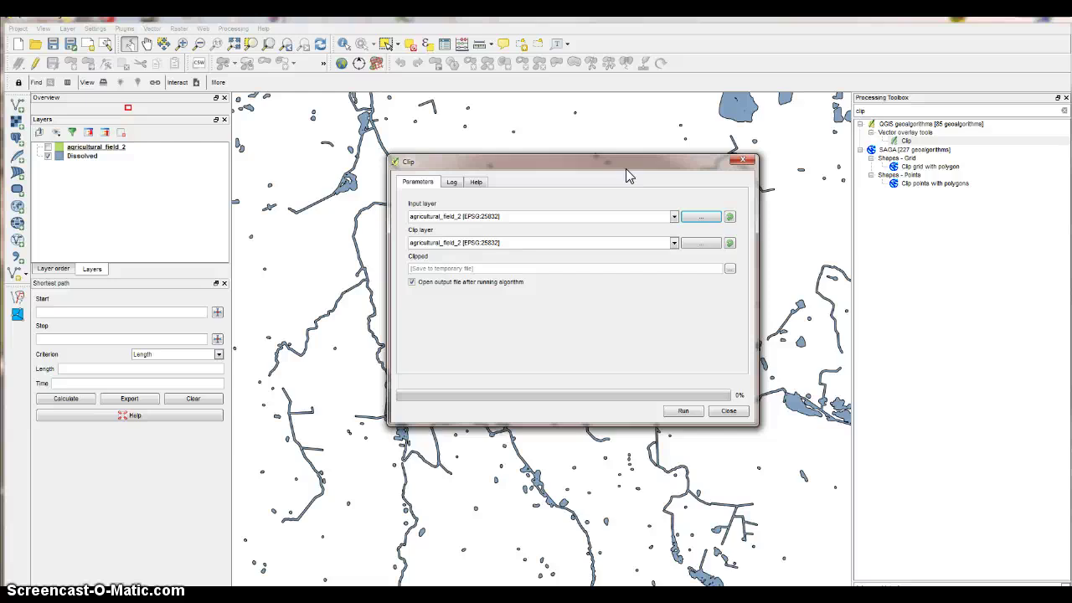
# Clip agricultural_field_2 by Dissolved to a temporary file despite the differing CRSs, and check the result with Dissolved briefly hidden.
pyautogui.click(673, 217)
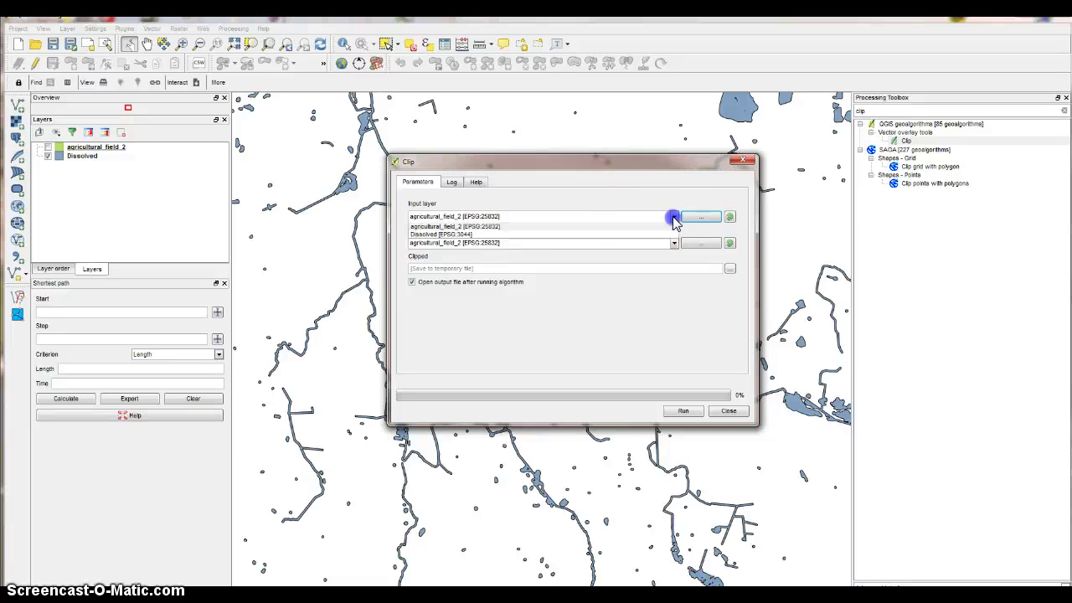
pyautogui.click(456, 224)
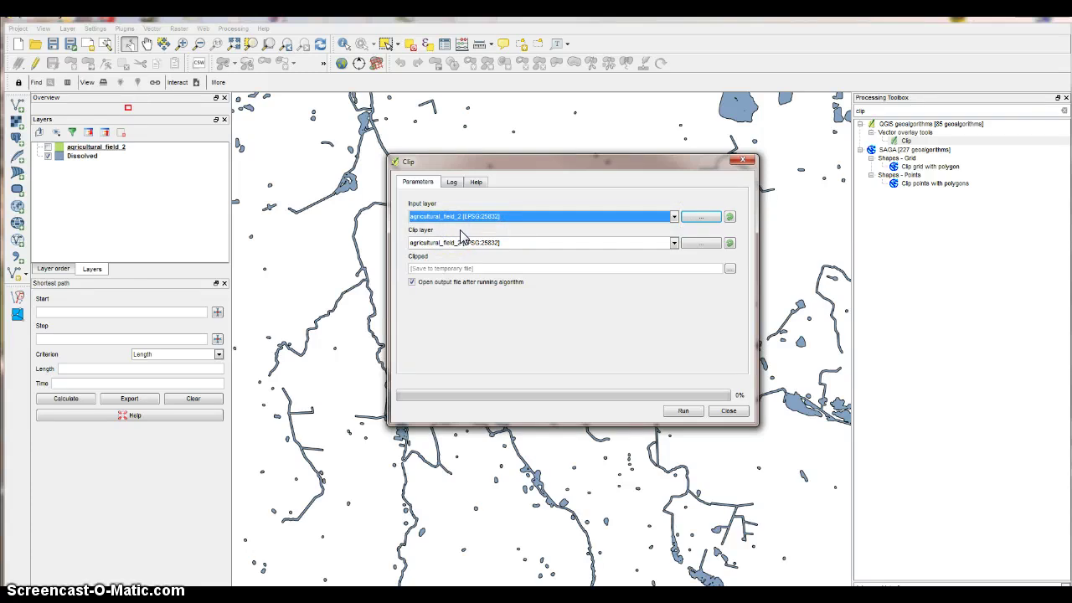
pyautogui.click(674, 243)
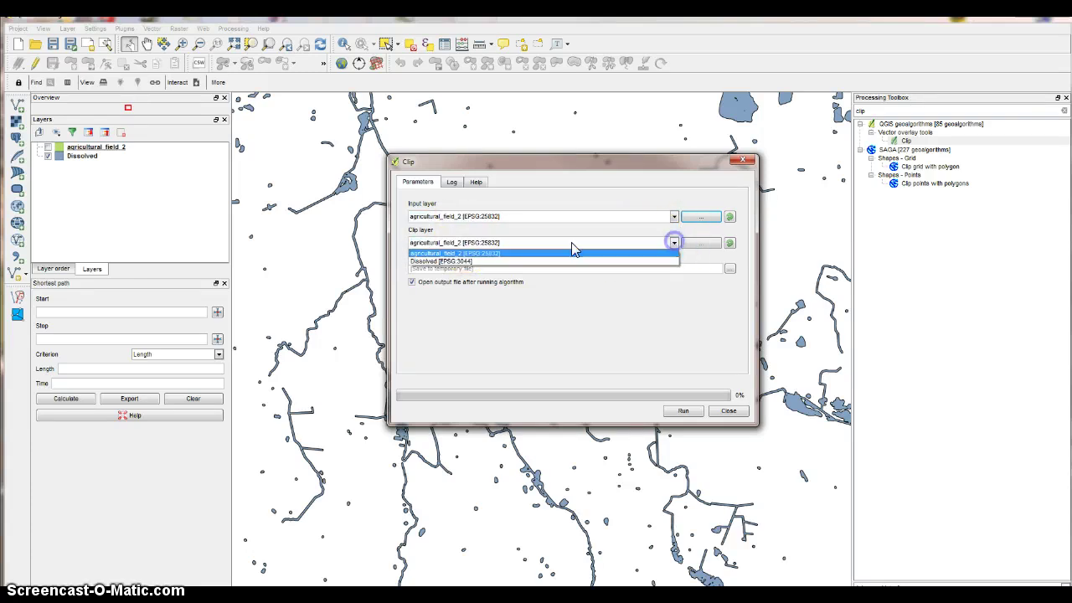
pyautogui.click(456, 259)
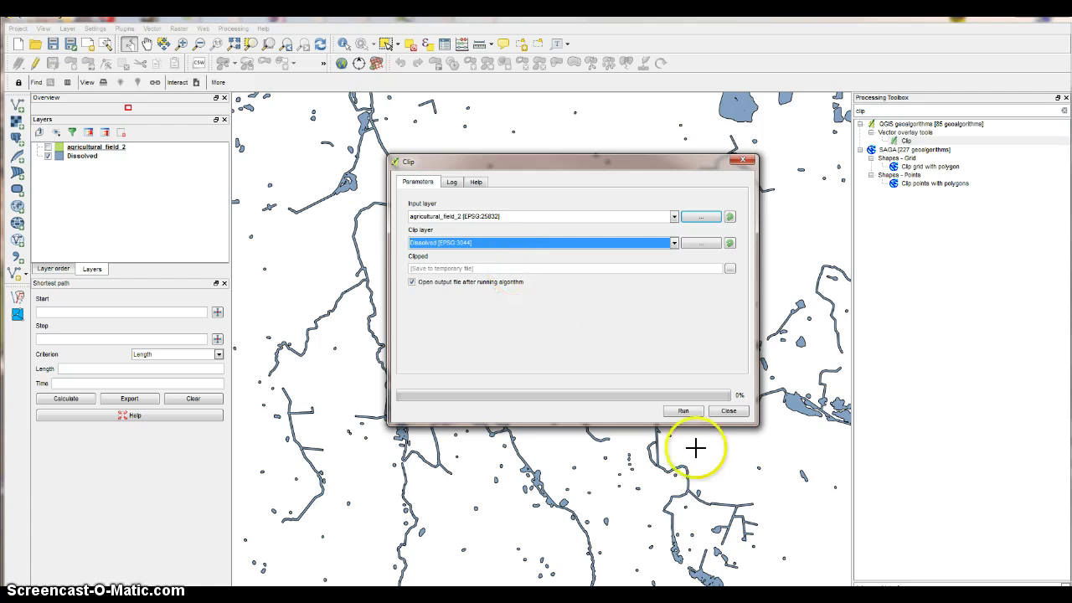
pyautogui.click(685, 412)
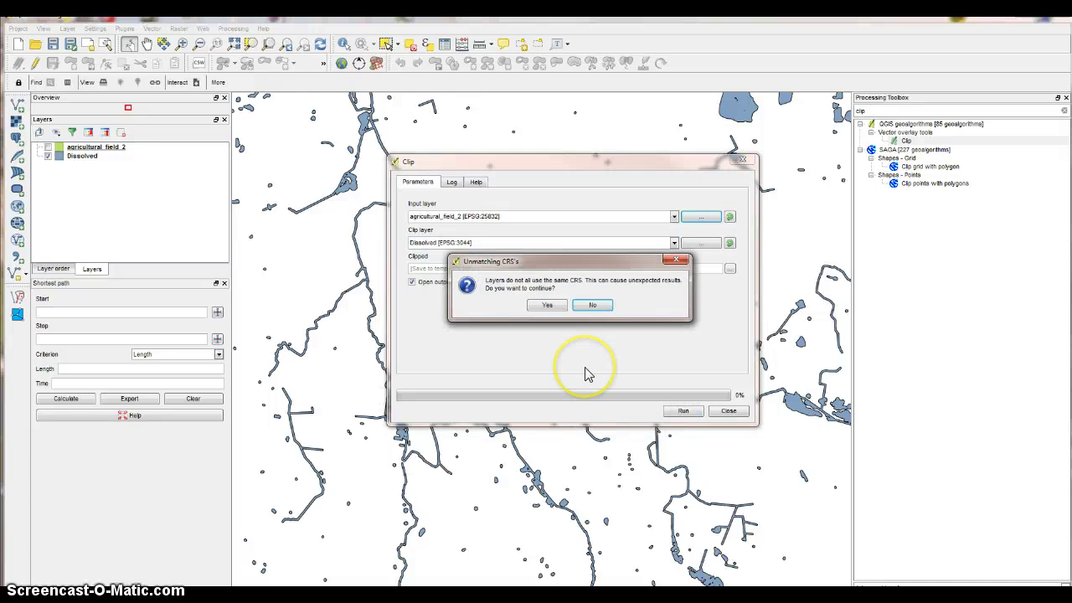
pyautogui.click(550, 306)
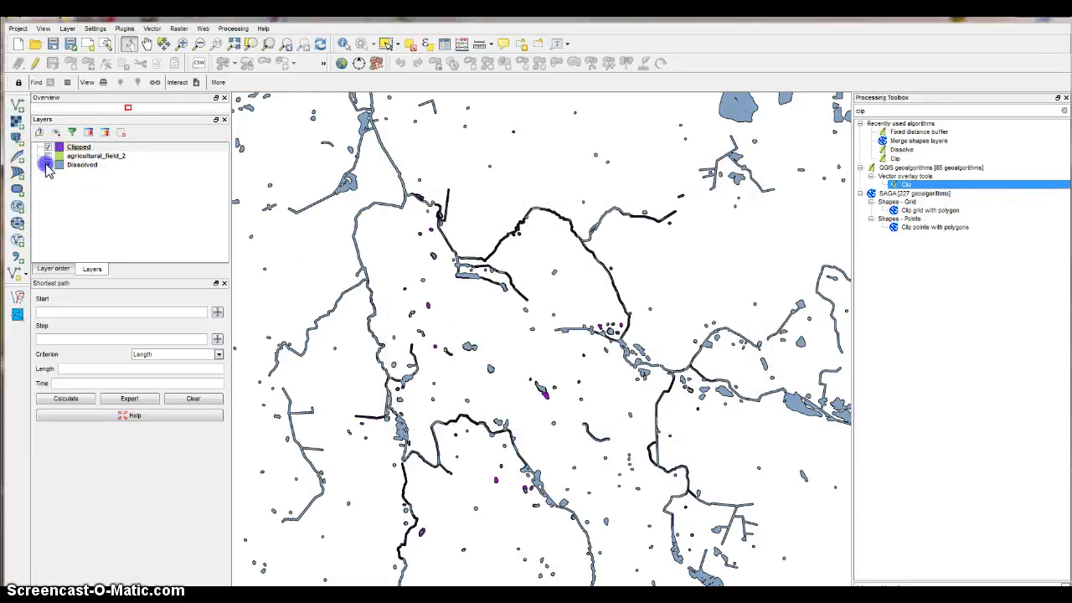
pyautogui.click(47, 165)
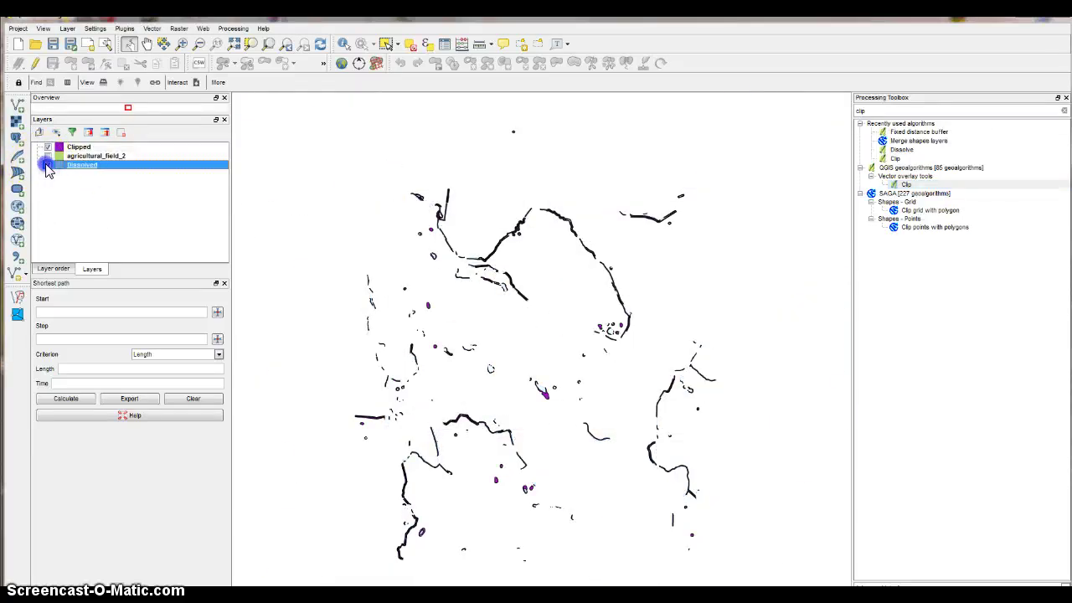
pyautogui.click(48, 165)
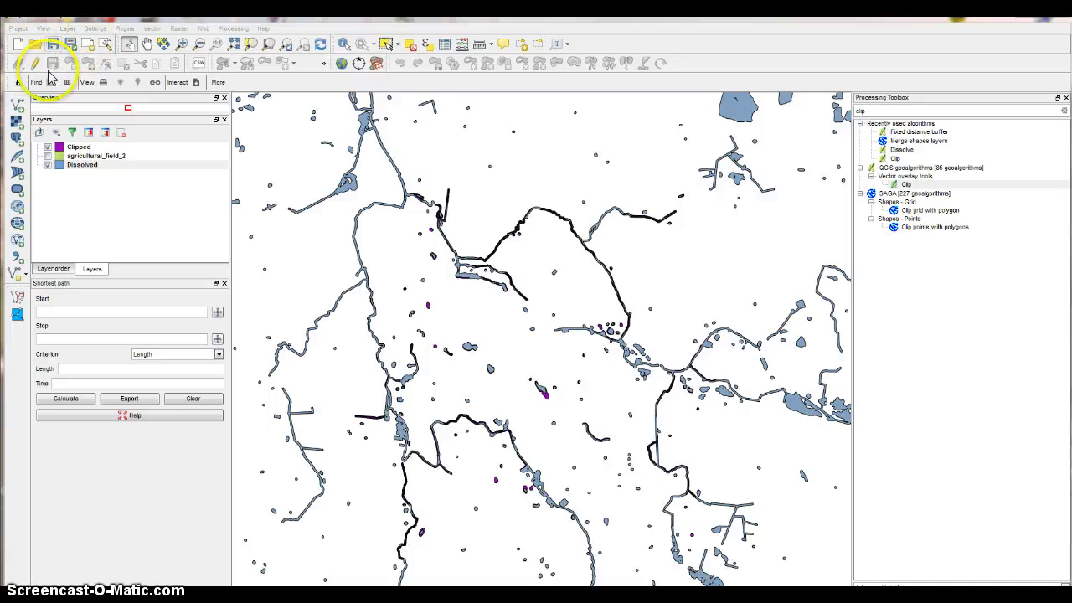
pyautogui.click(15, 103)
pyautogui.click(559, 260)
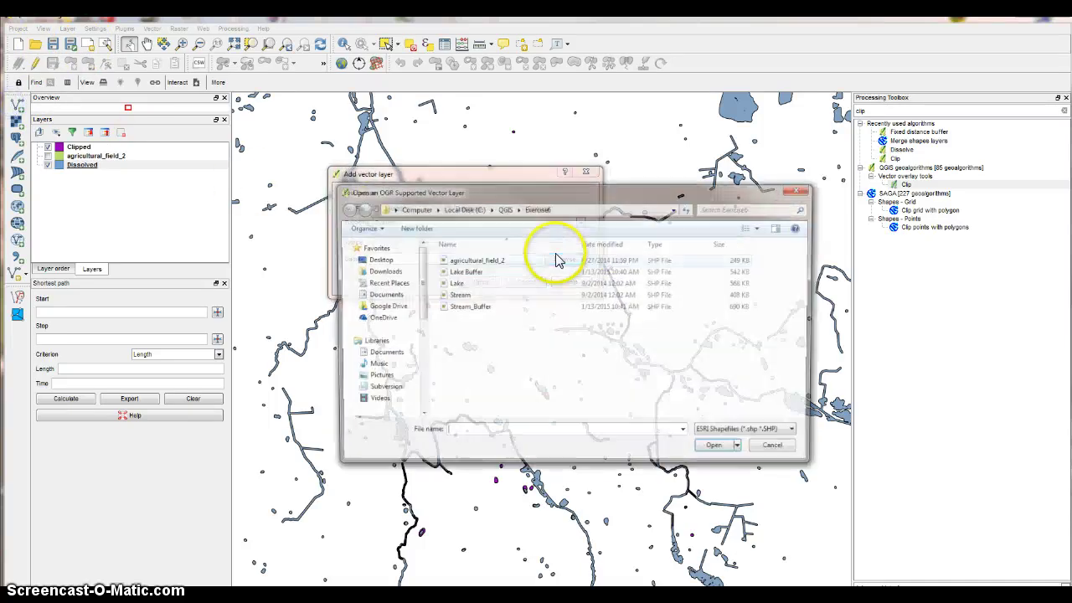
pyautogui.click(771, 445)
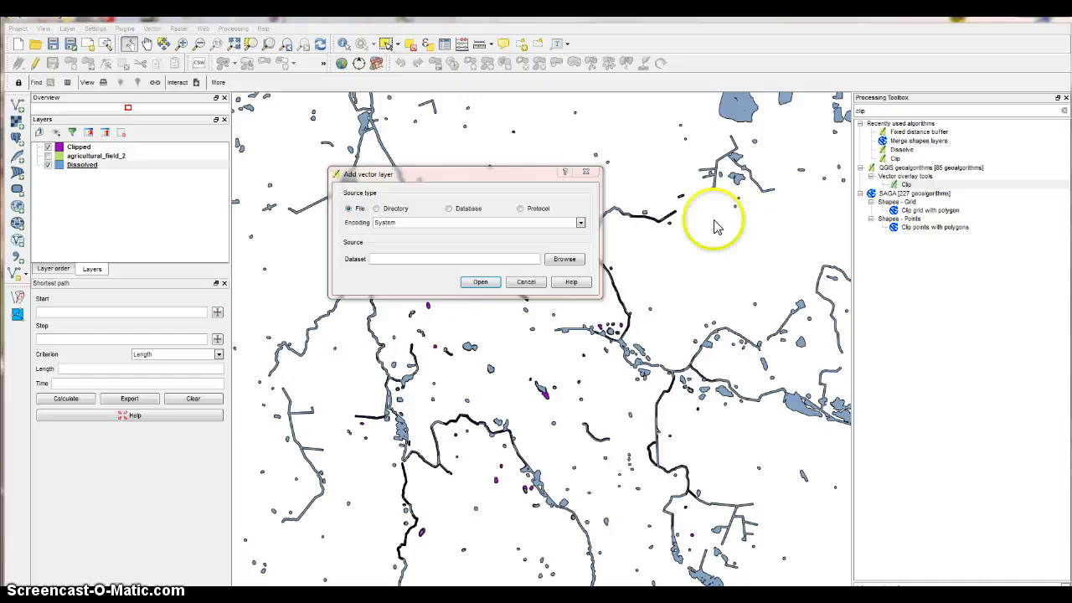
pyautogui.click(526, 282)
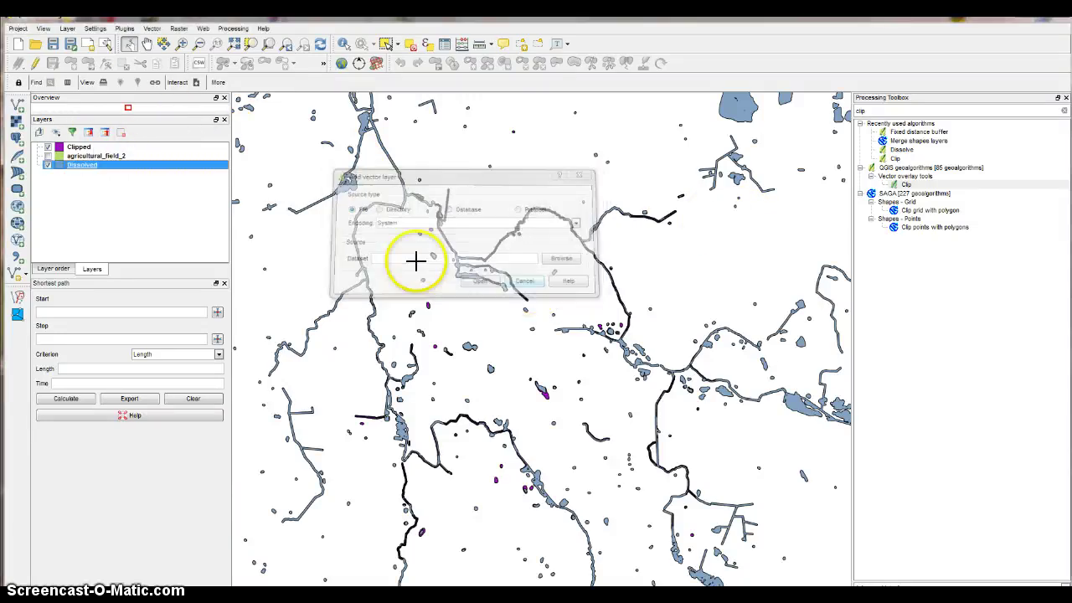
# Save the Clipped layer as the ESRI Shapefile Zone.shp in C:/QGIS/Exercise6, keeping the layer CRS and adding the file to the map.
pyautogui.rightClick(62, 148)
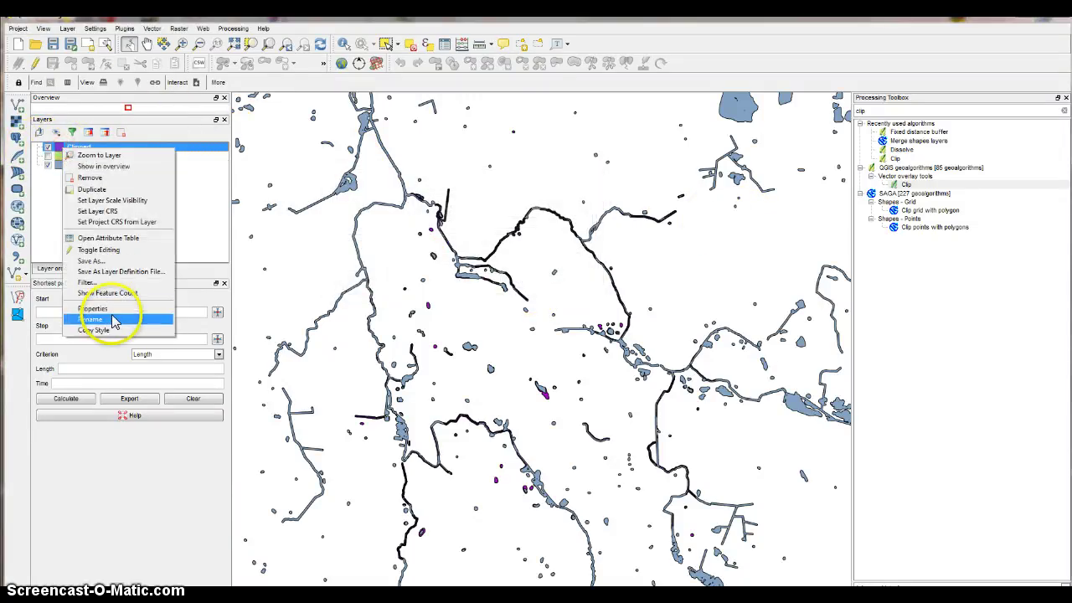
pyautogui.press('Escape')
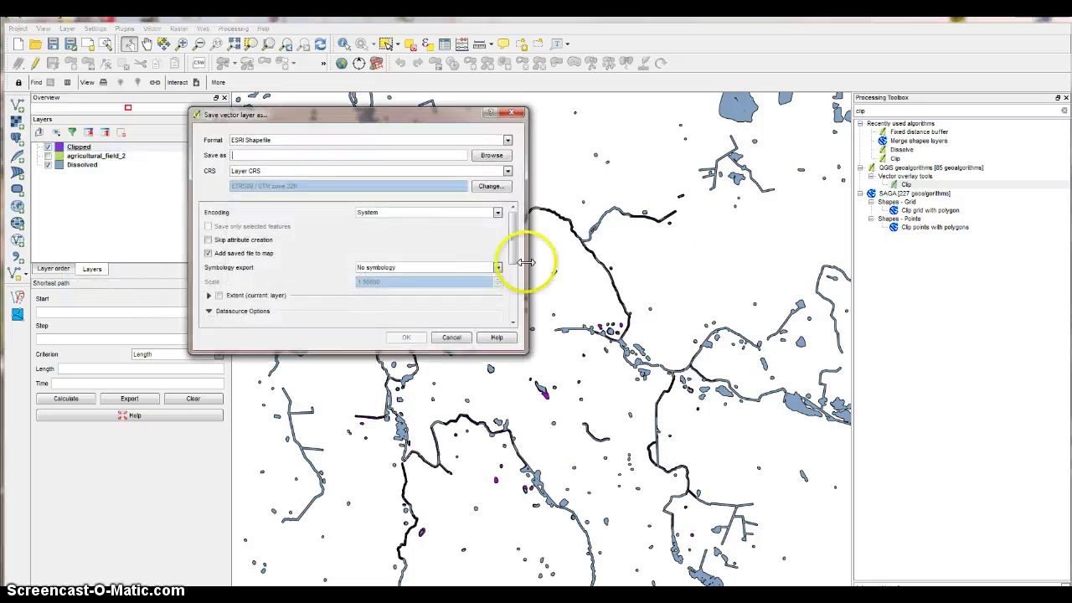
pyautogui.click(492, 155)
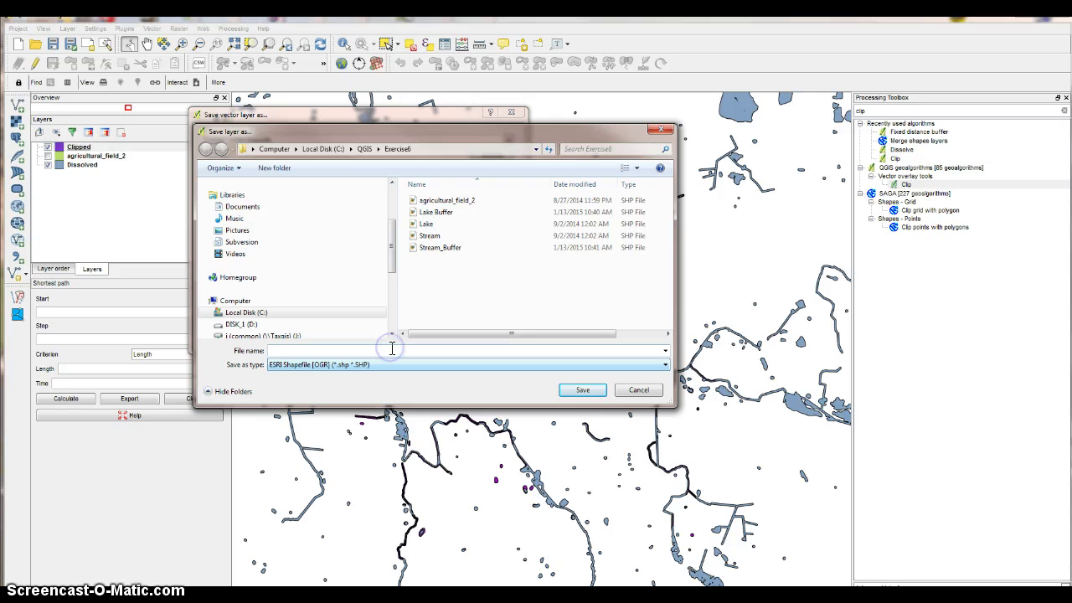
pyautogui.press('Return')
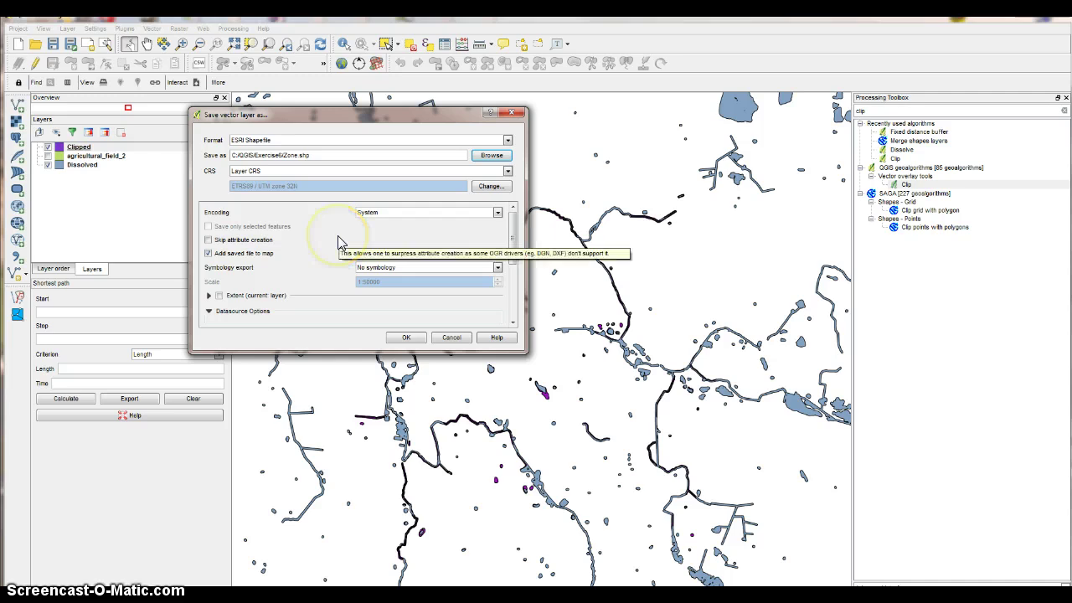
pyautogui.click(406, 339)
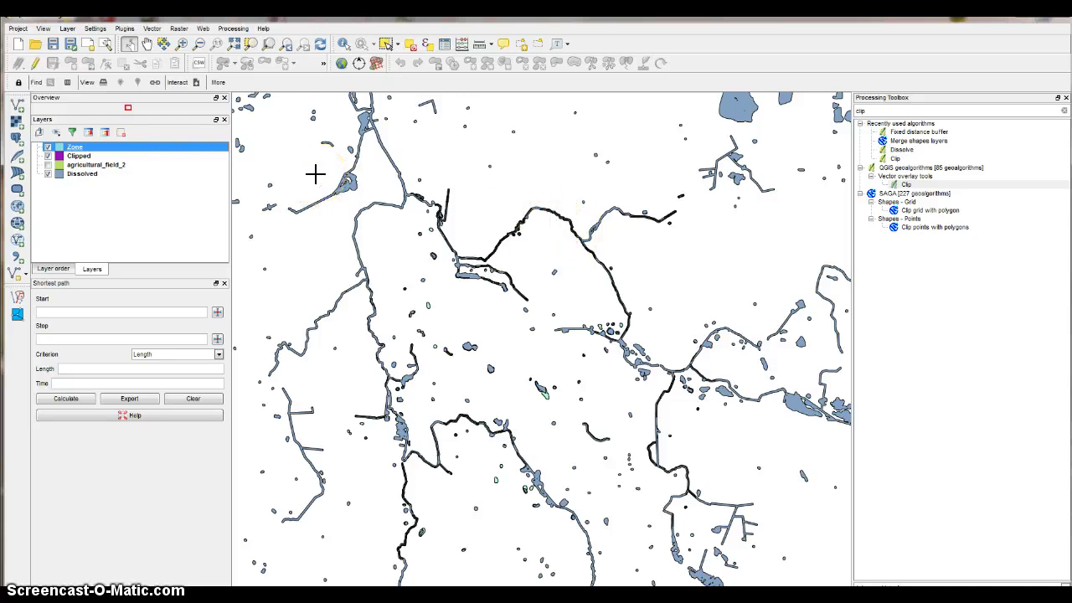
# In the field calculator for Zone's attribute table, define a new non-virtual decimal field ZoneAreaHa with precision 2.
pyautogui.rightClick(70, 148)
pyautogui.click(112, 235)
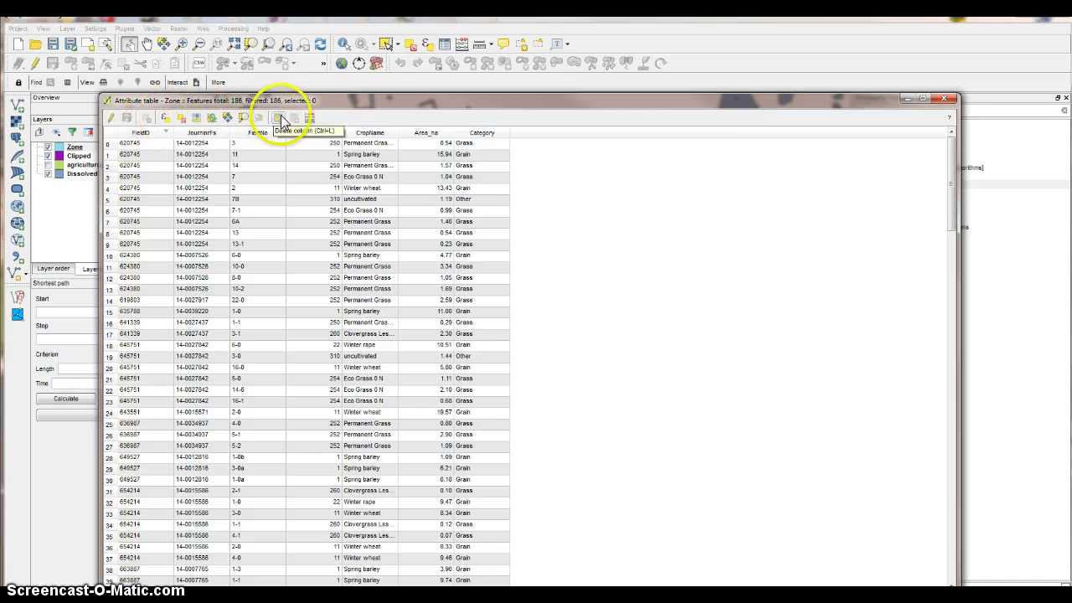
pyautogui.click(310, 117)
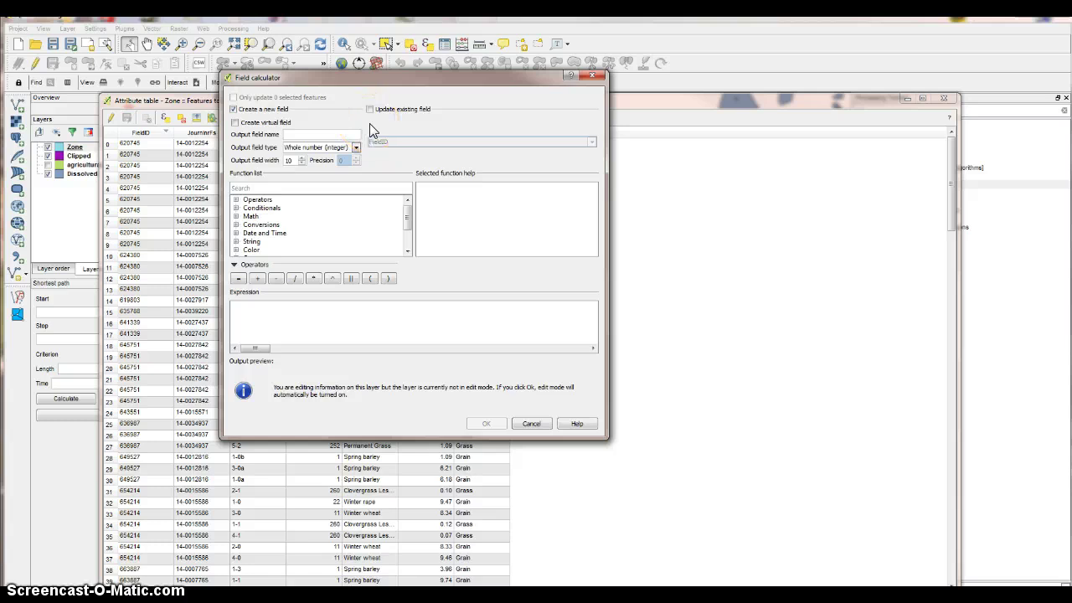
pyautogui.click(279, 123)
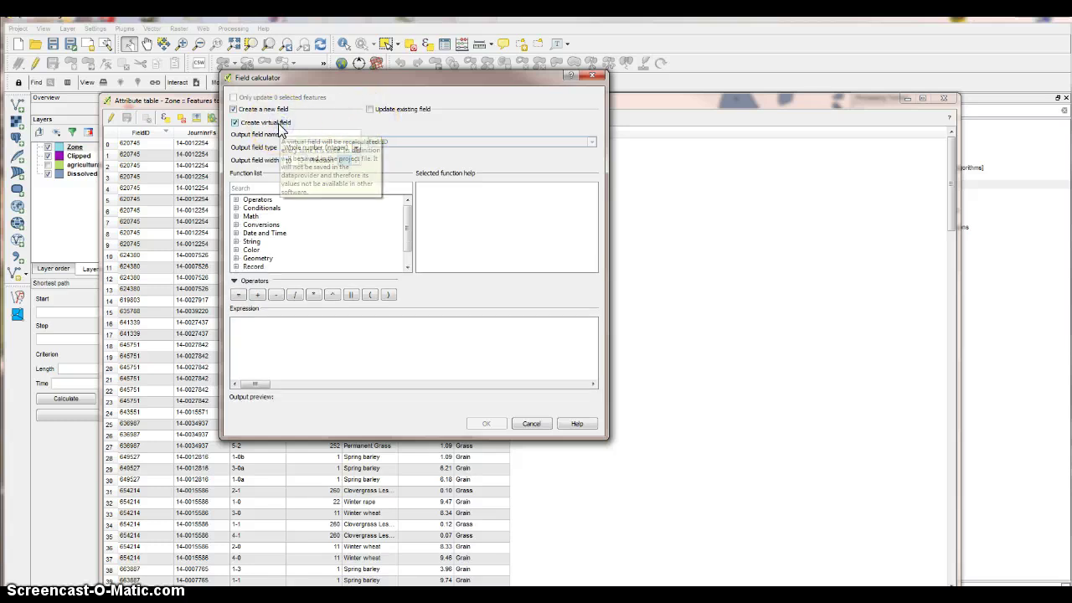
pyautogui.click(279, 124)
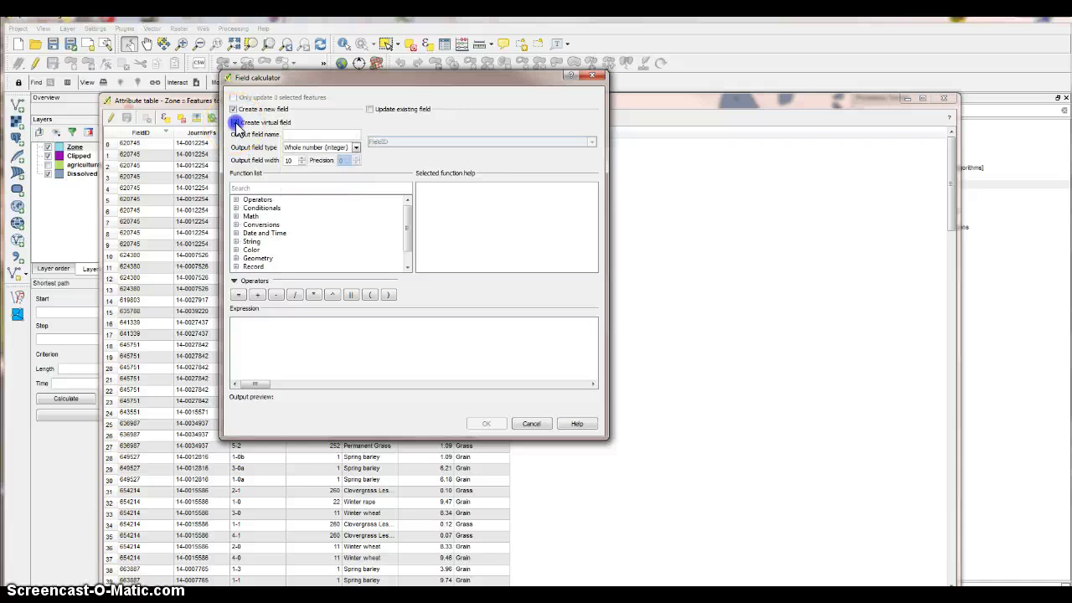
pyautogui.click(293, 134)
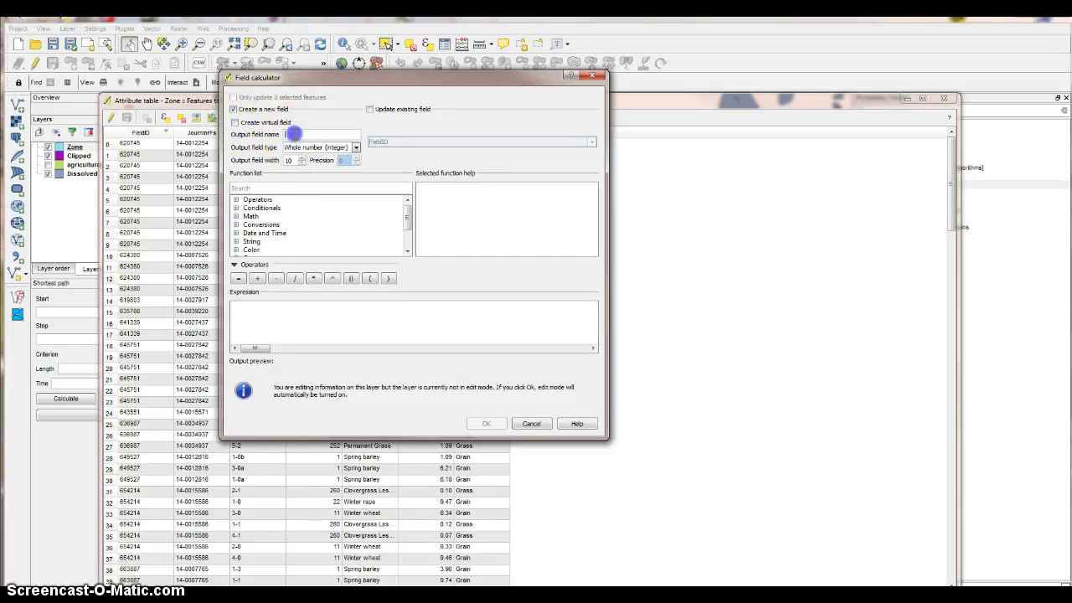
pyautogui.write('z')
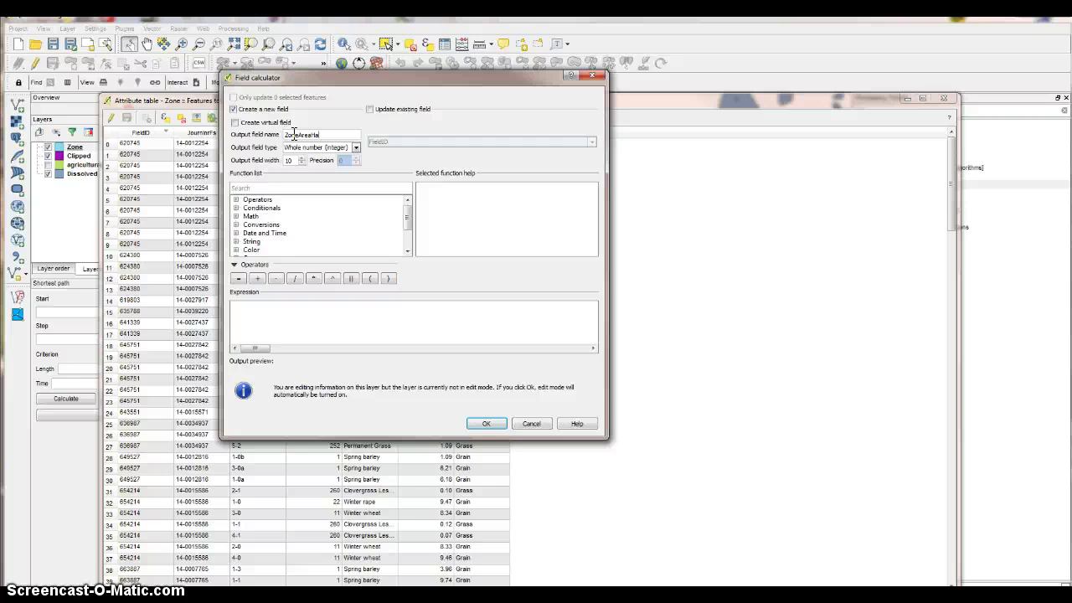
pyautogui.click(355, 147)
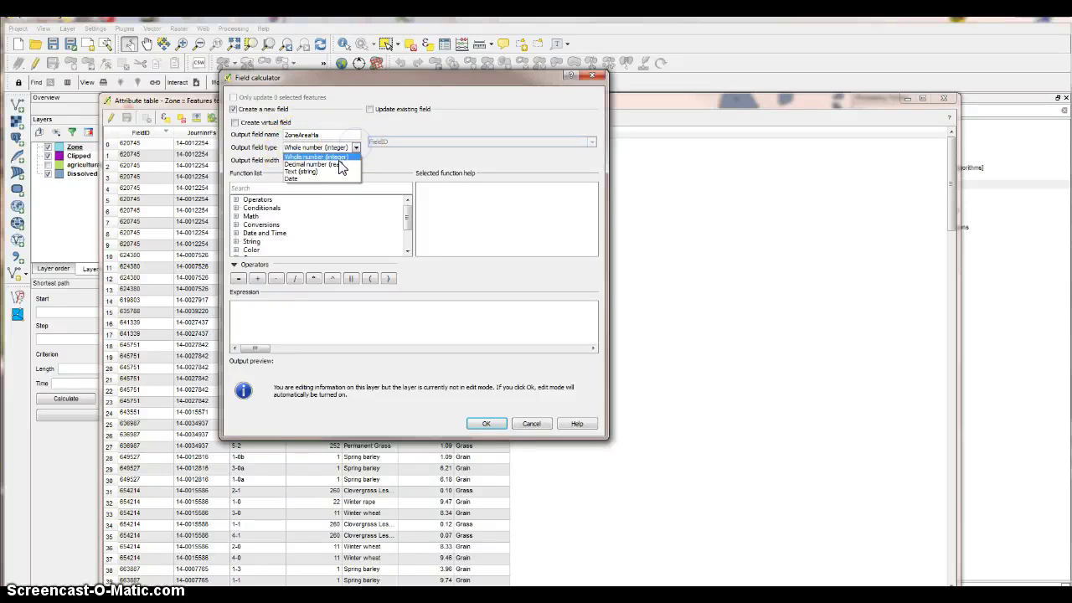
pyautogui.click(341, 165)
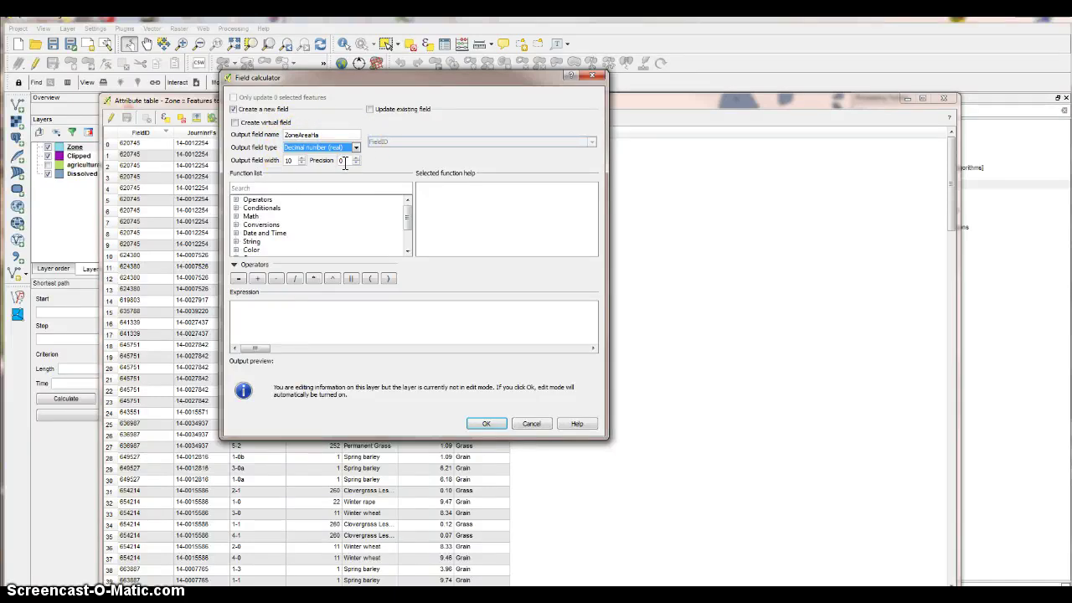
pyautogui.doubleClick(341, 160)
pyautogui.write('2')
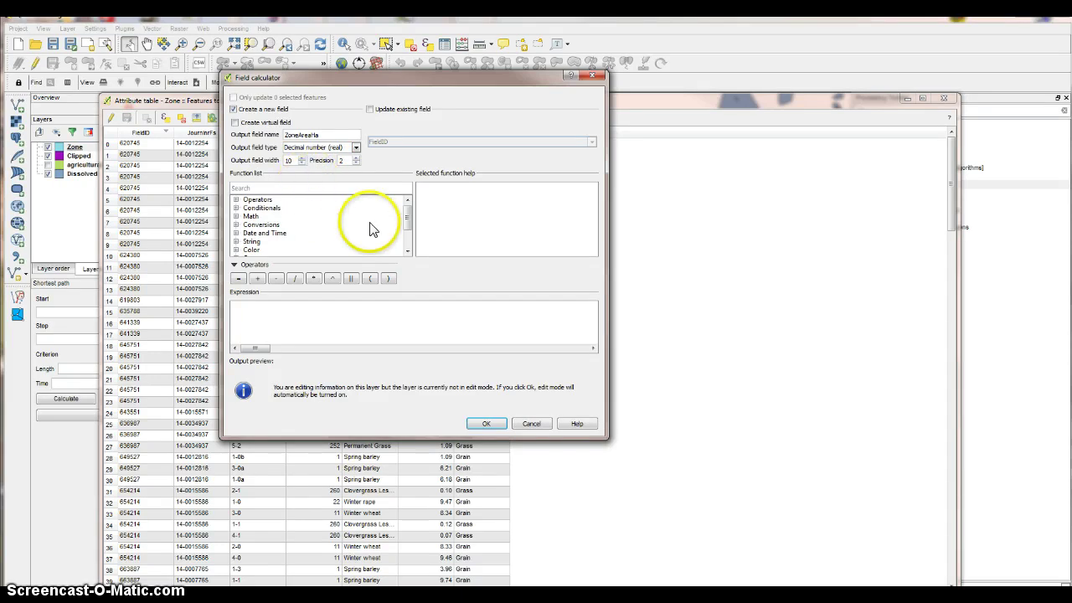
# Calculate ZoneAreaHa with the expression $area / 10000 and move the attribute table window off the layer list.
pyautogui.moveTo(407, 220); pyautogui.dragTo(407, 240)
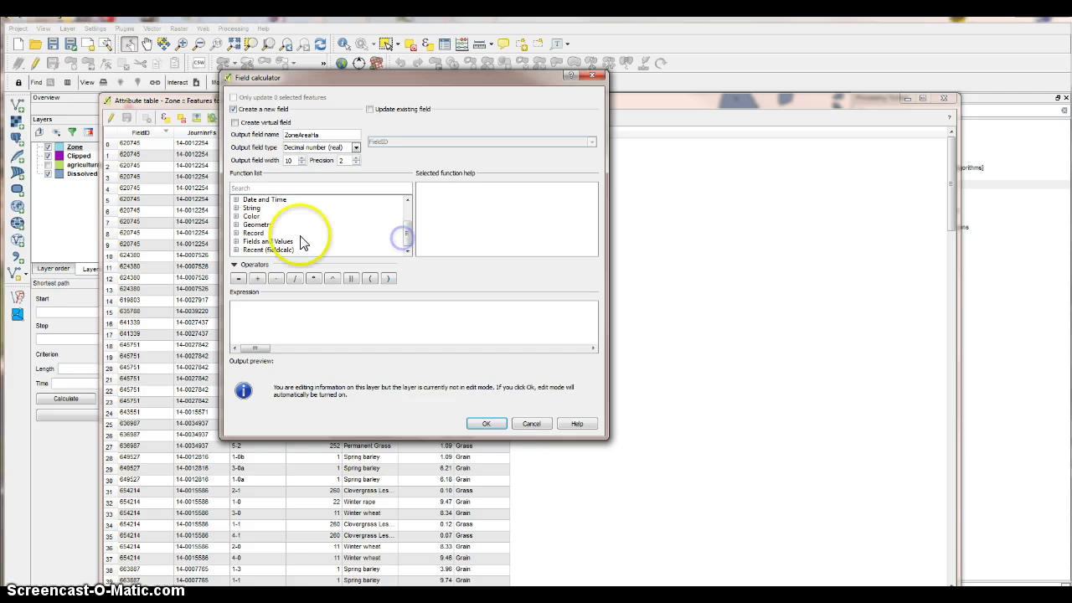
pyautogui.doubleClick(258, 225)
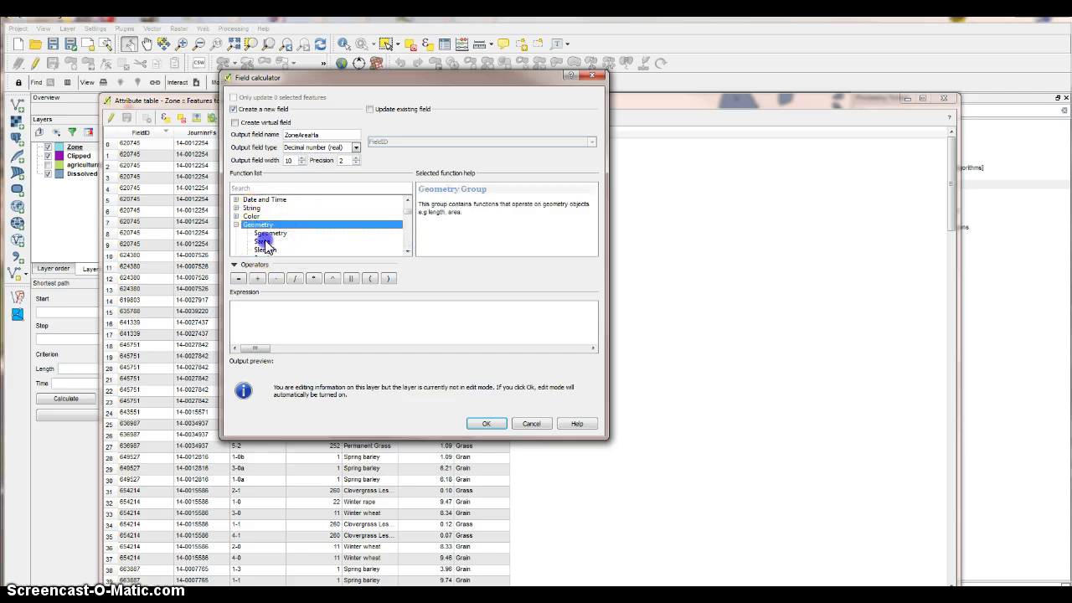
pyautogui.click(262, 241)
pyautogui.doubleClick(262, 241)
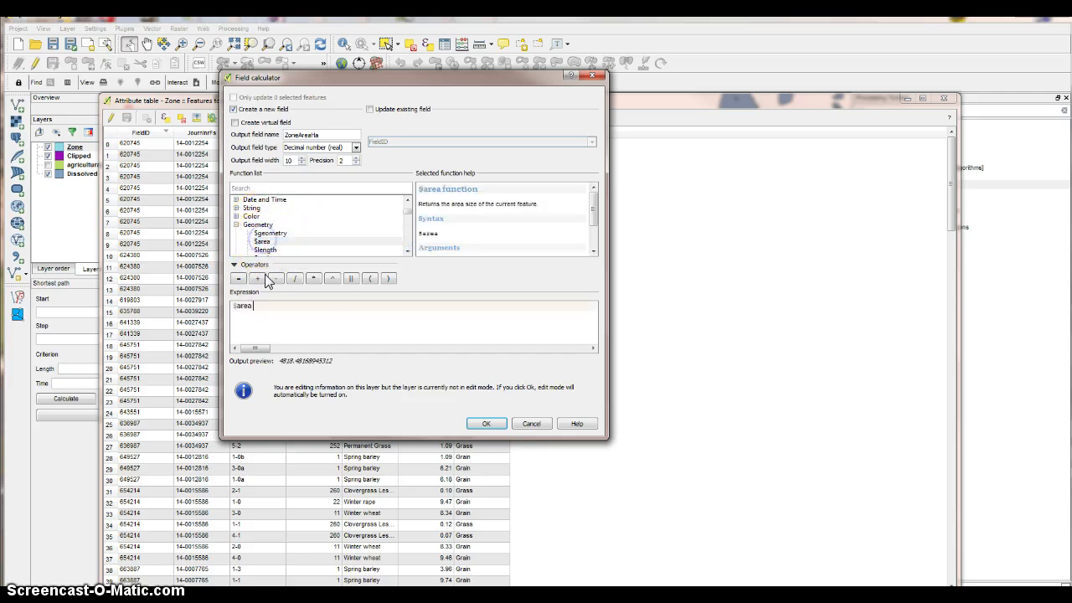
pyautogui.write('/ 10000')
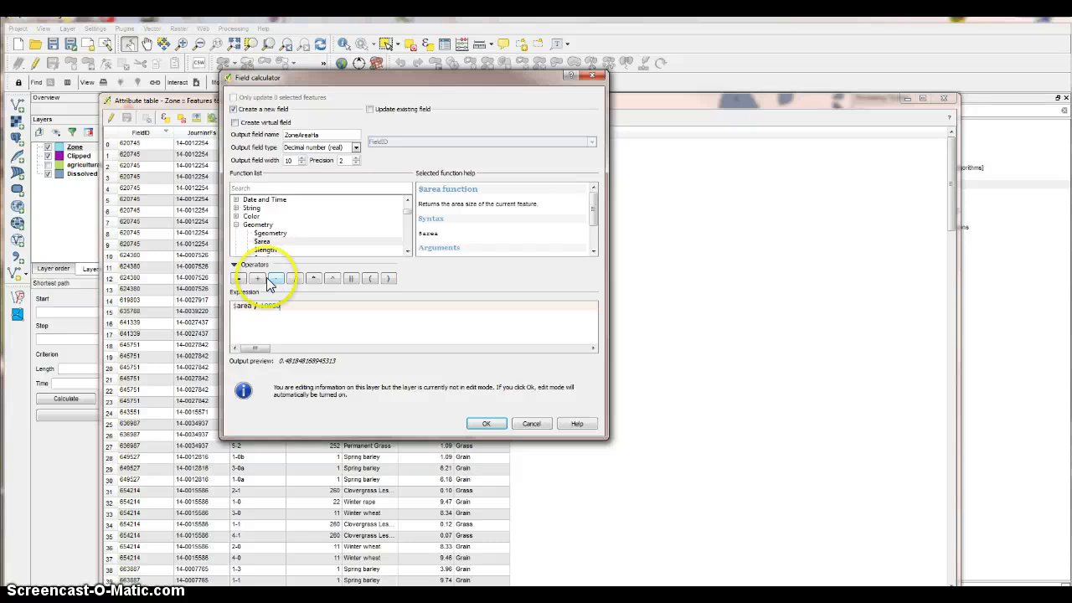
pyautogui.click(488, 427)
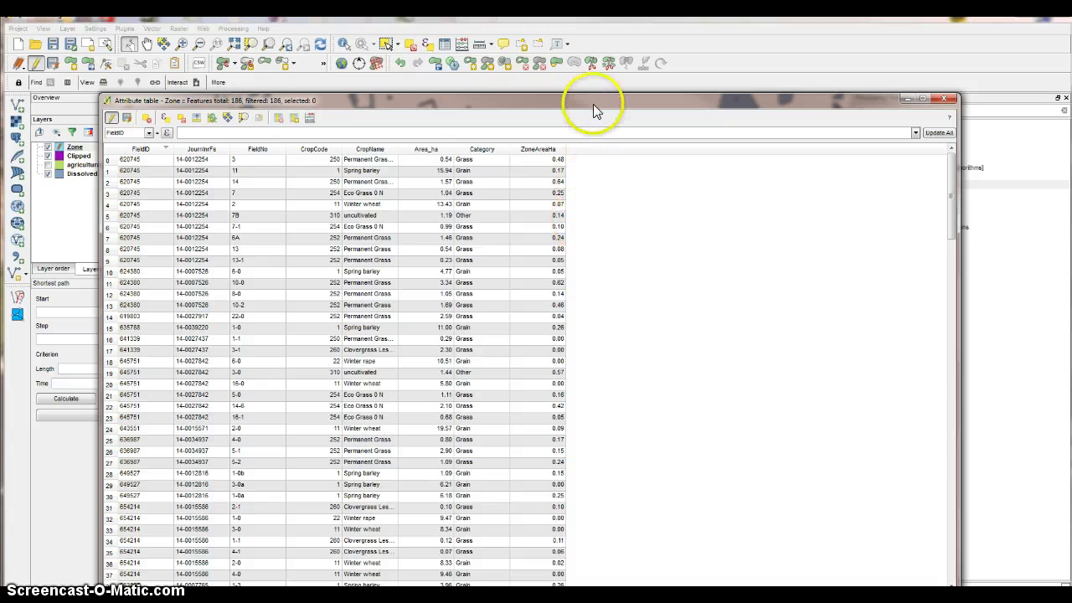
pyautogui.moveTo(593, 109); pyautogui.dragTo(681, 142)
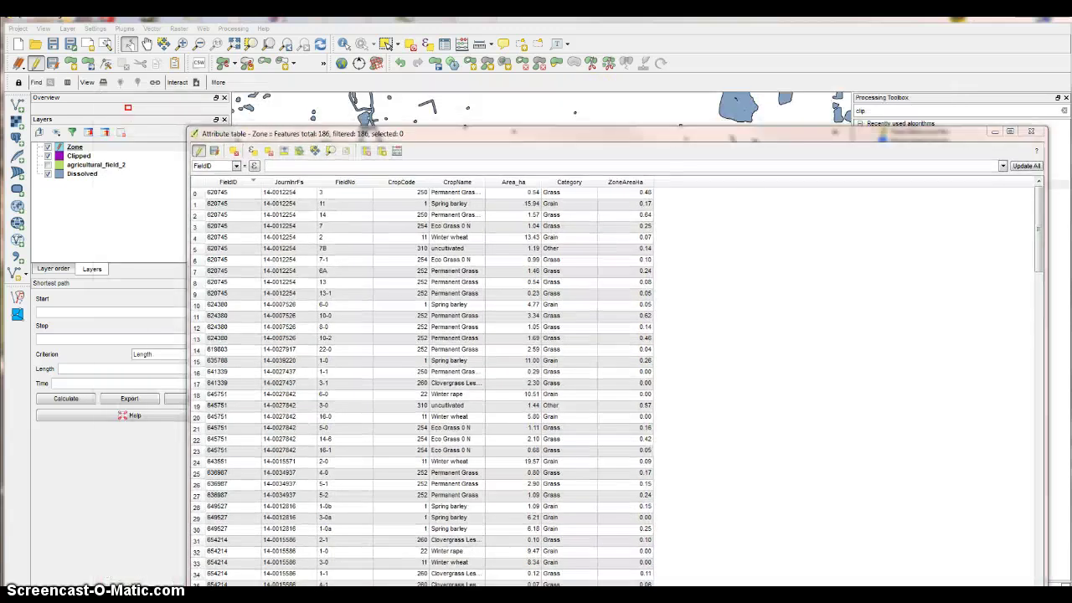